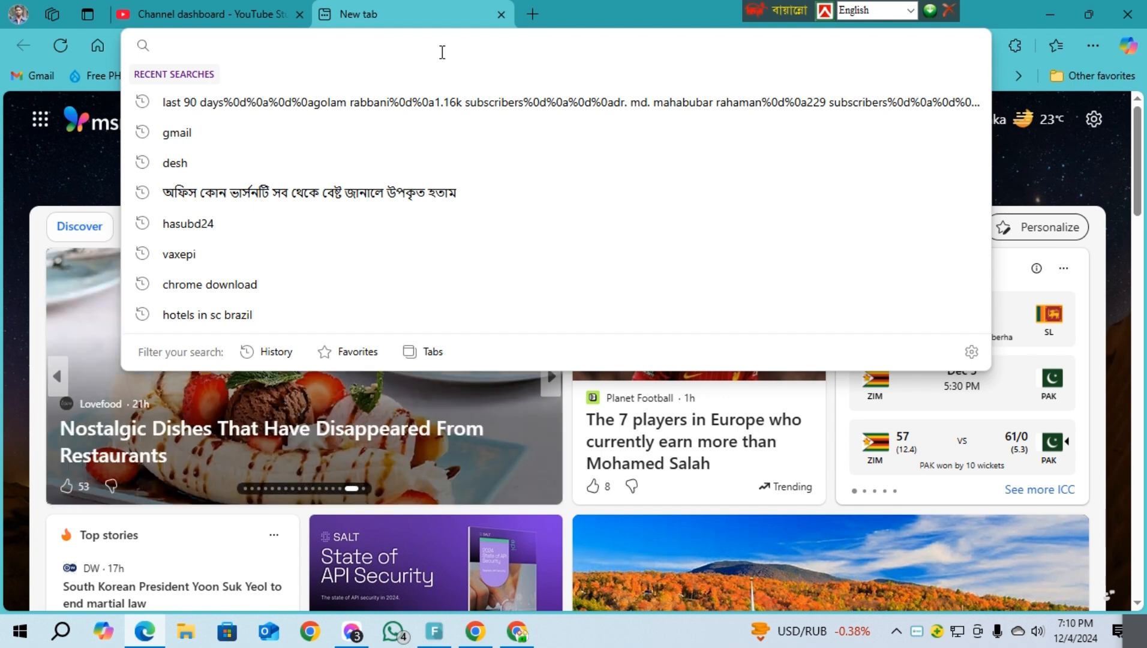
Step: Go to rajshahiboard.gov.bd and open the board's eSIF page
text(rajshahiboard.gov.bd)
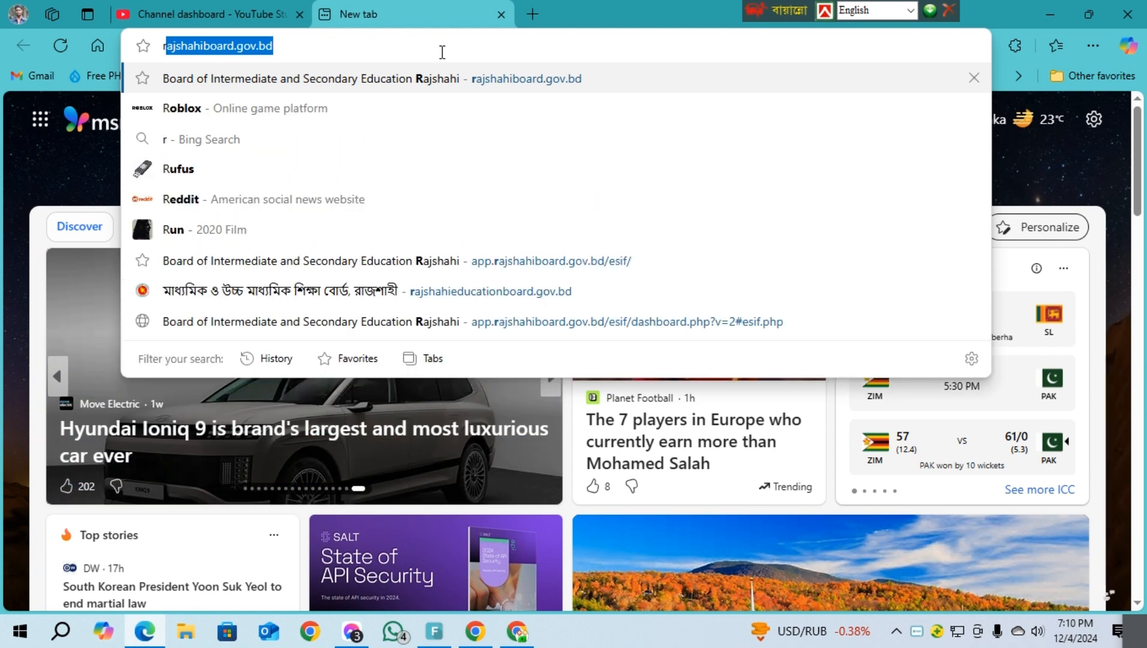
key(Return)
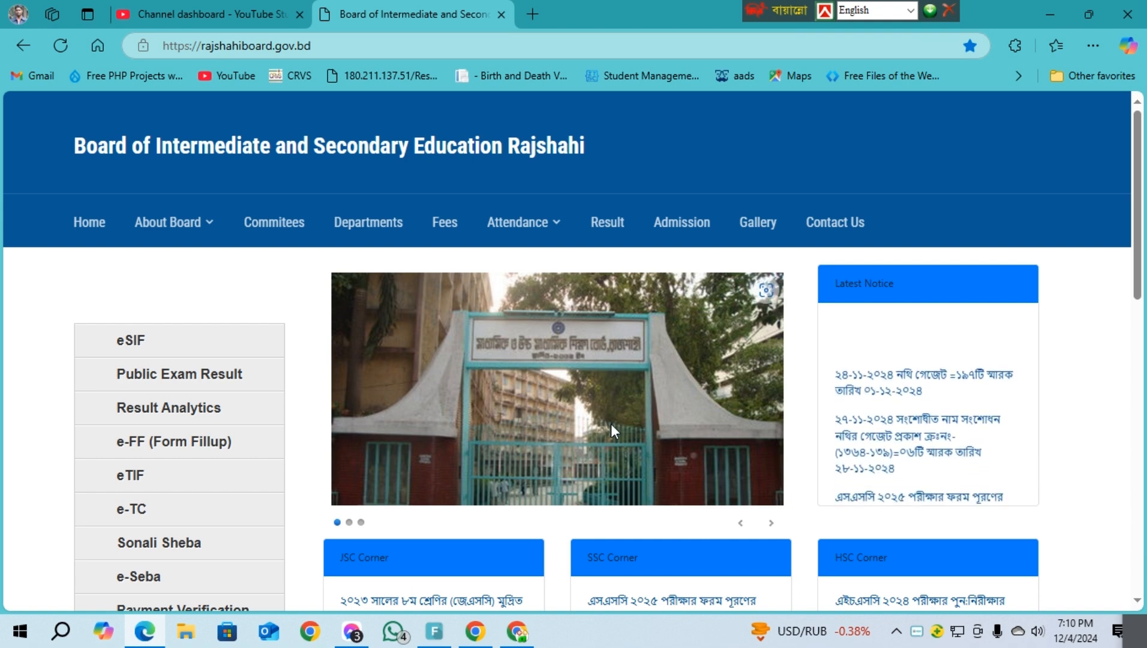
scroll(612, 425, down, 3)
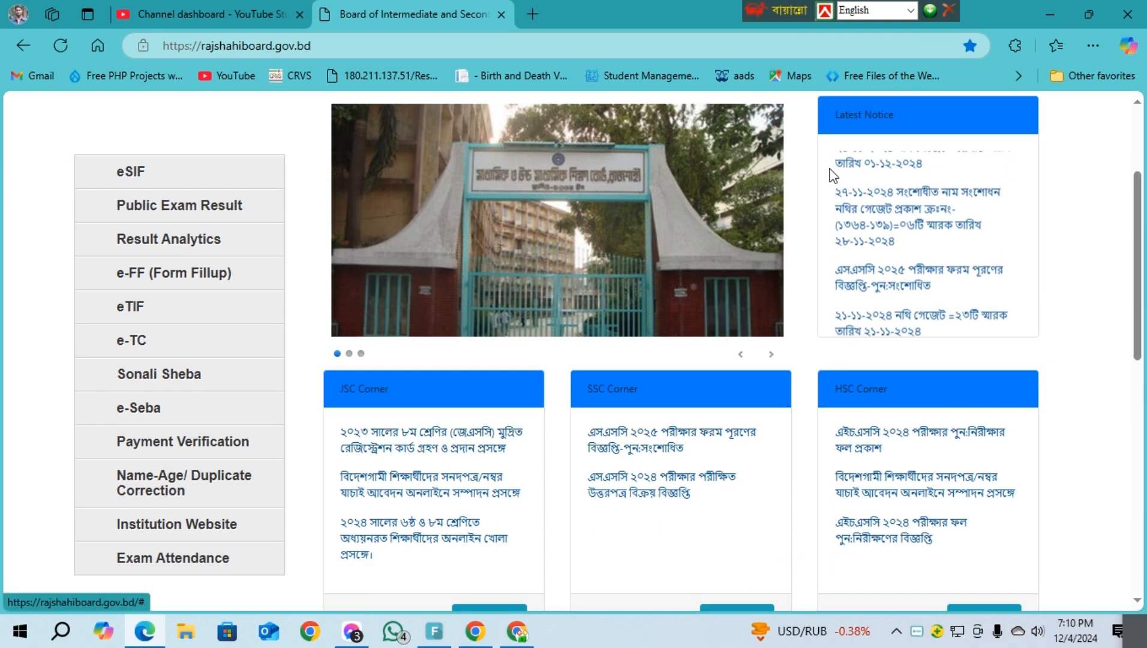
click(136, 180)
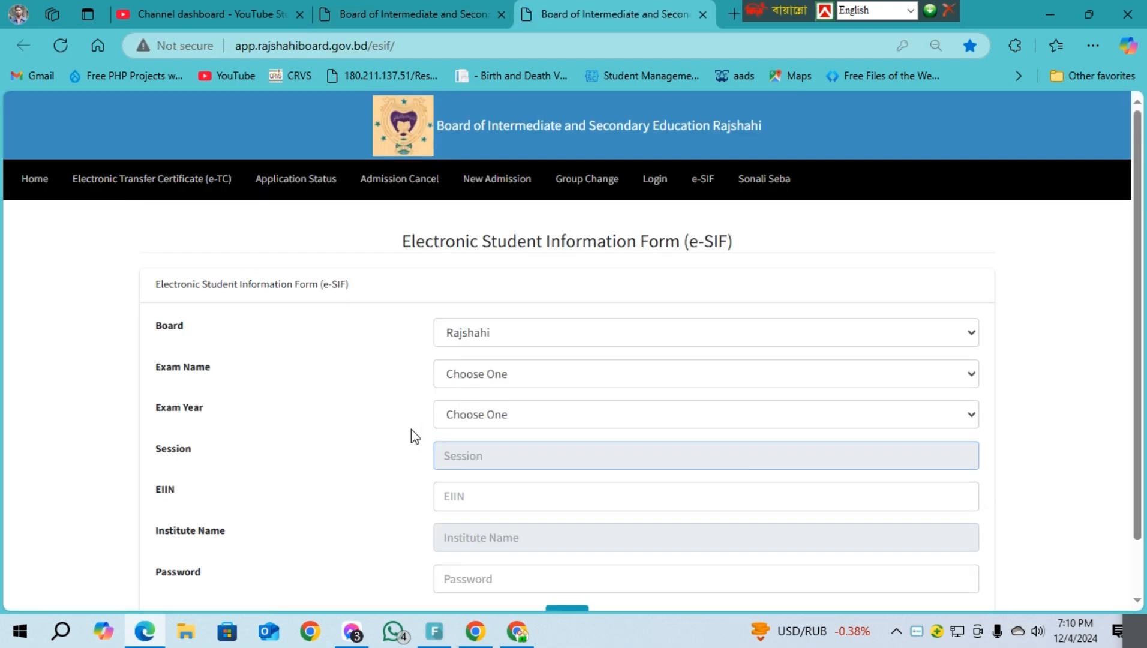
Step: Set the exam name to SSC and the exam year to 2026 in the e-SIF login form
scroll(707, 370, down, 1)
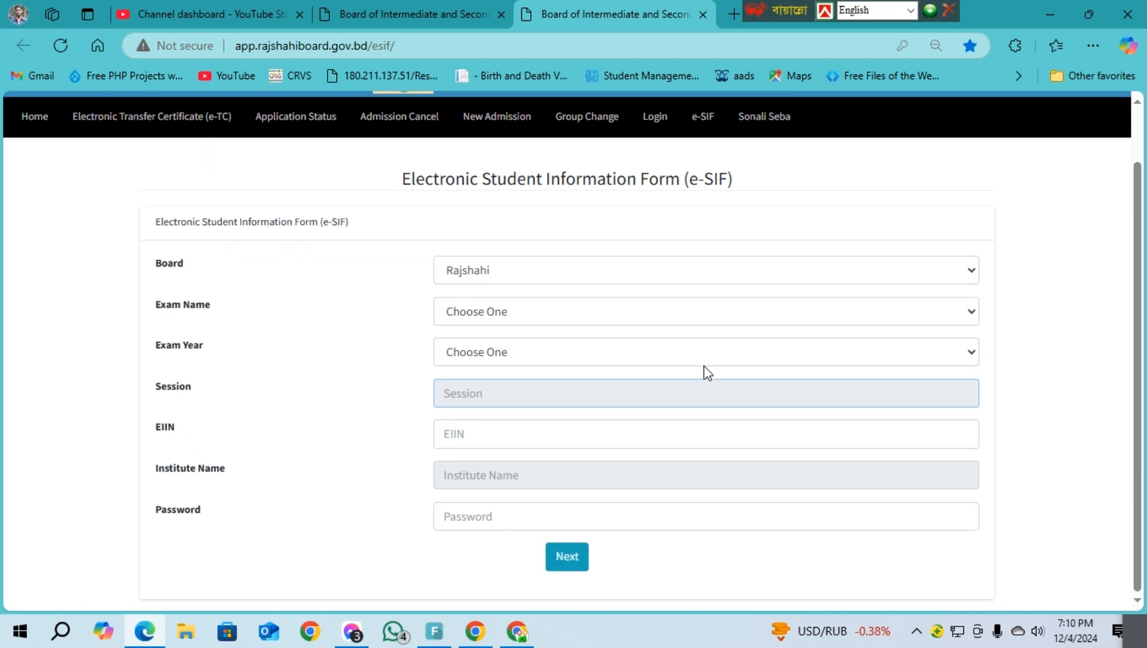
click(559, 309)
click(513, 387)
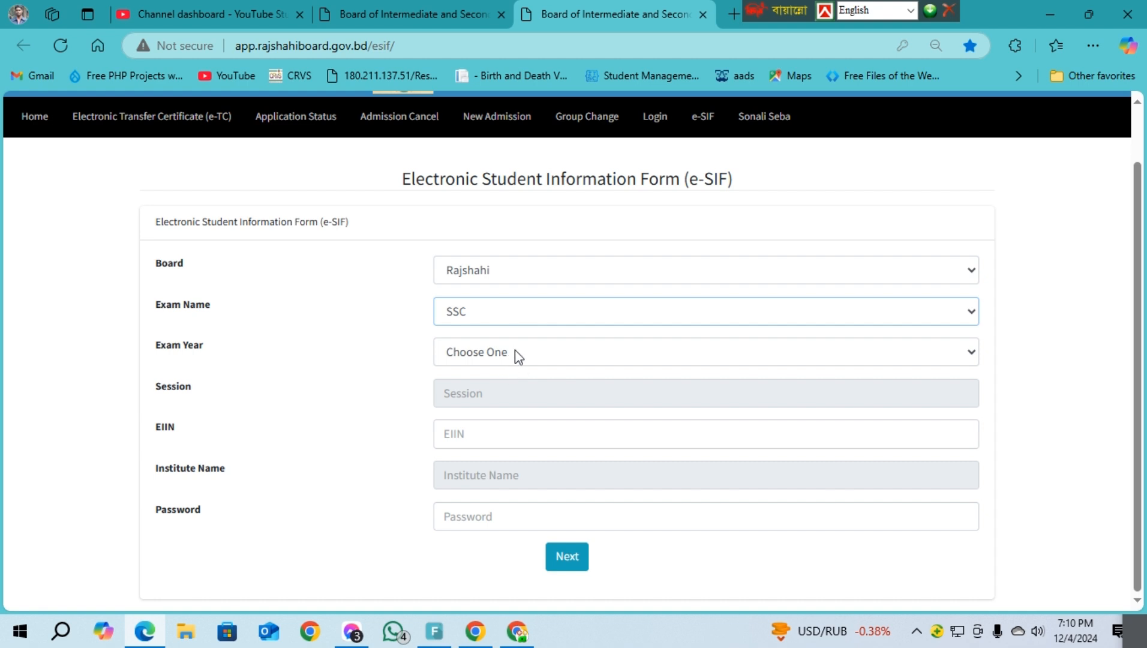
click(517, 350)
click(587, 408)
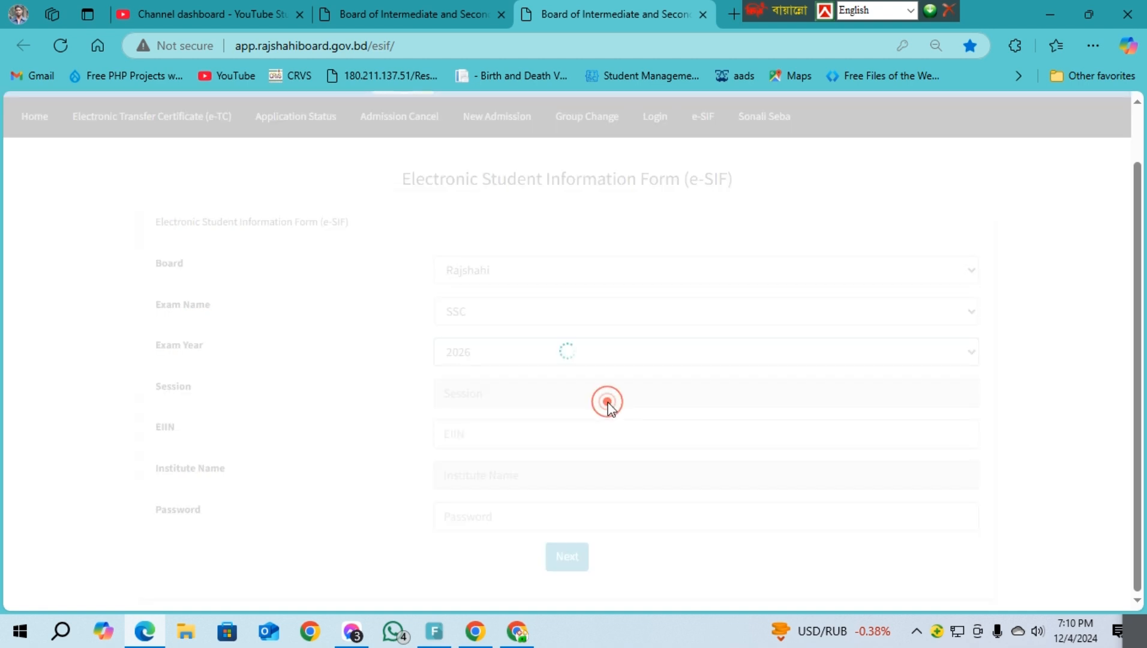
Step: Fill in the institute's saved EIIN and account password, then proceed to the e-SIF dashboard
click(471, 438)
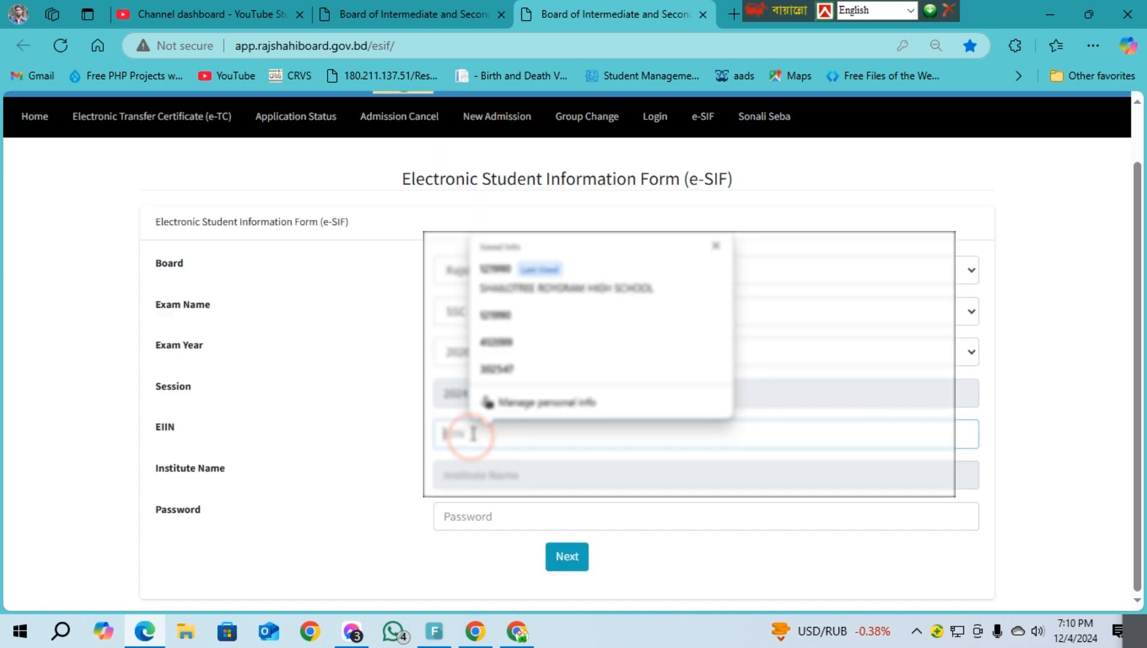
click(516, 271)
click(474, 513)
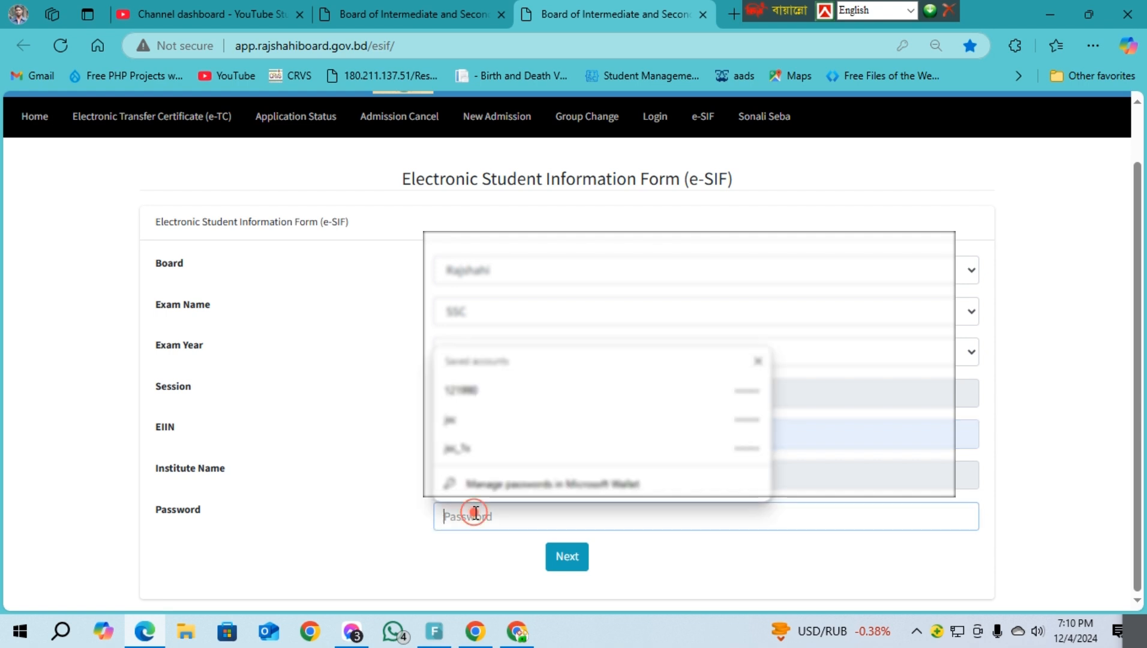
click(541, 398)
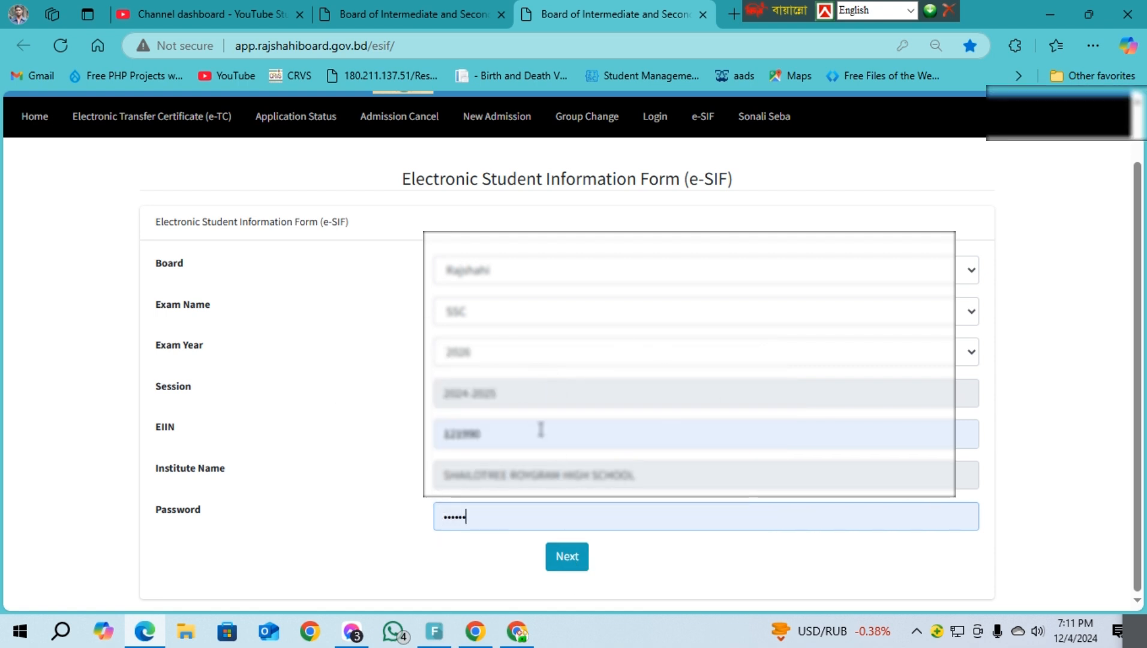
click(564, 558)
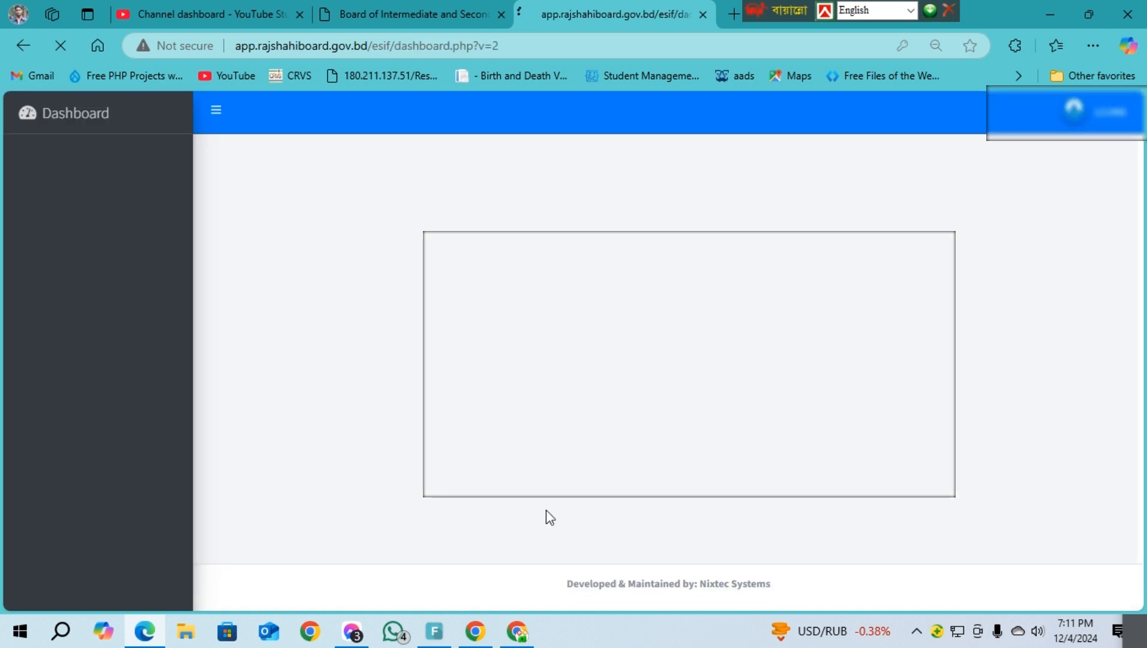
Step: Open the e-SIF Registration form and set the JSC examination board to Rajshahi and the exam year to 2023
click(155, 157)
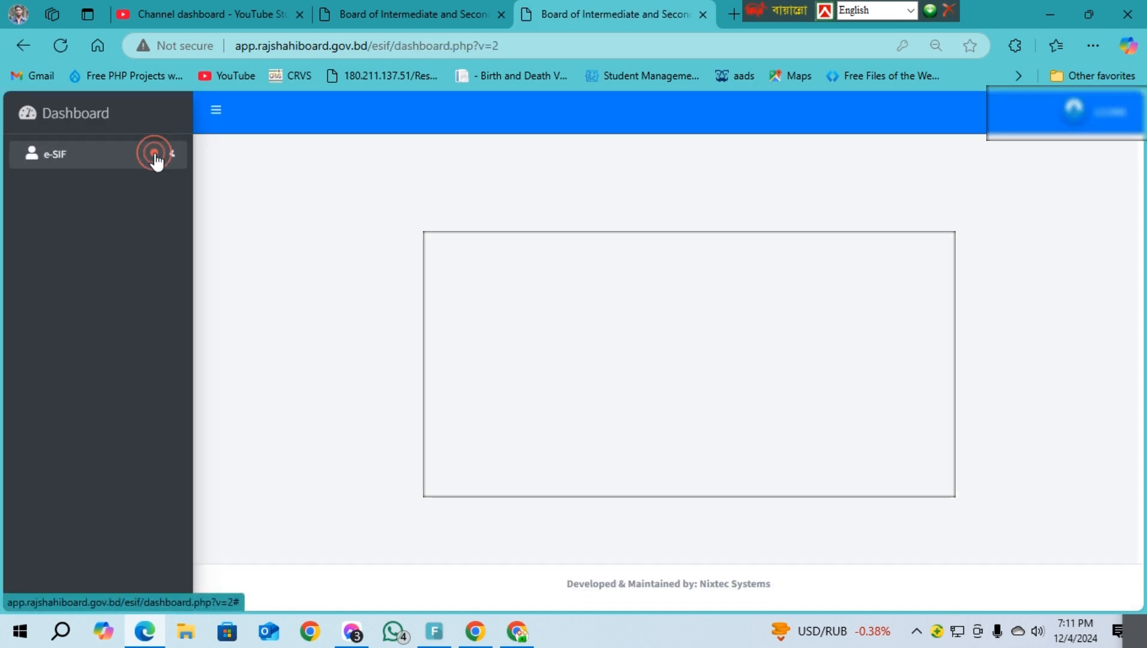
click(90, 195)
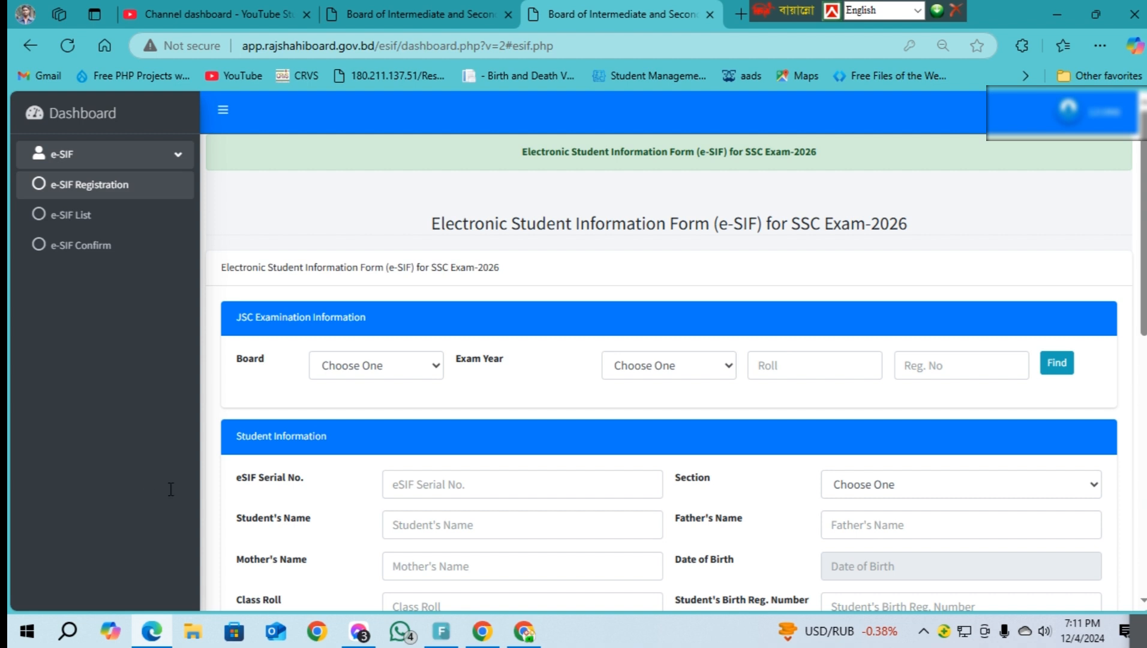
key(alt+Tab)
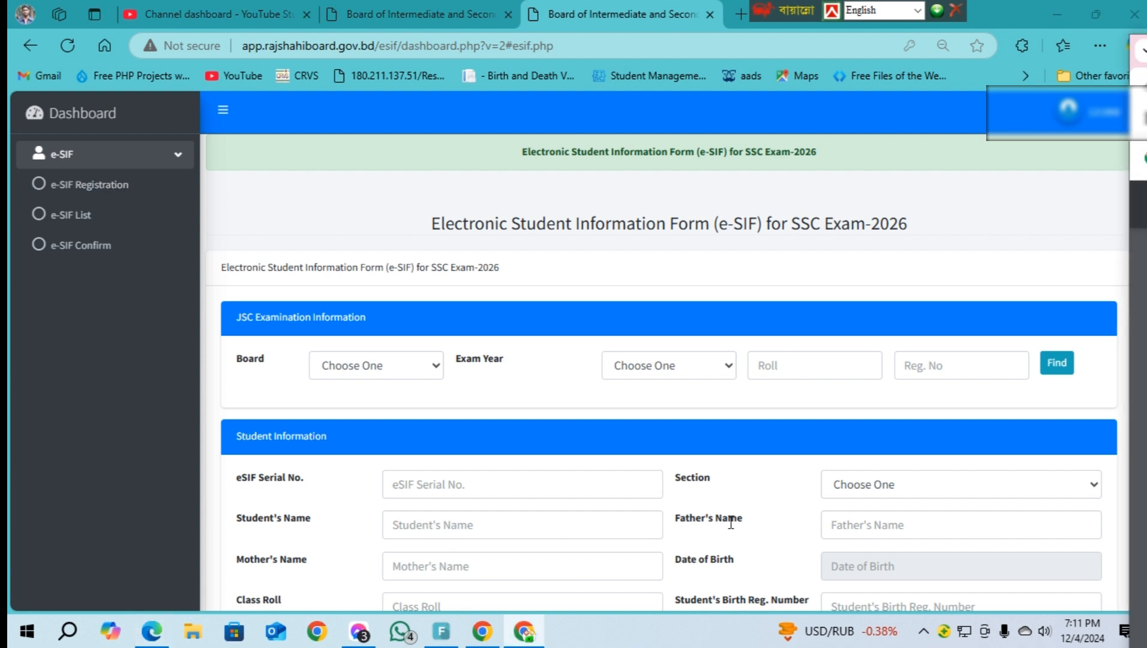
click(359, 365)
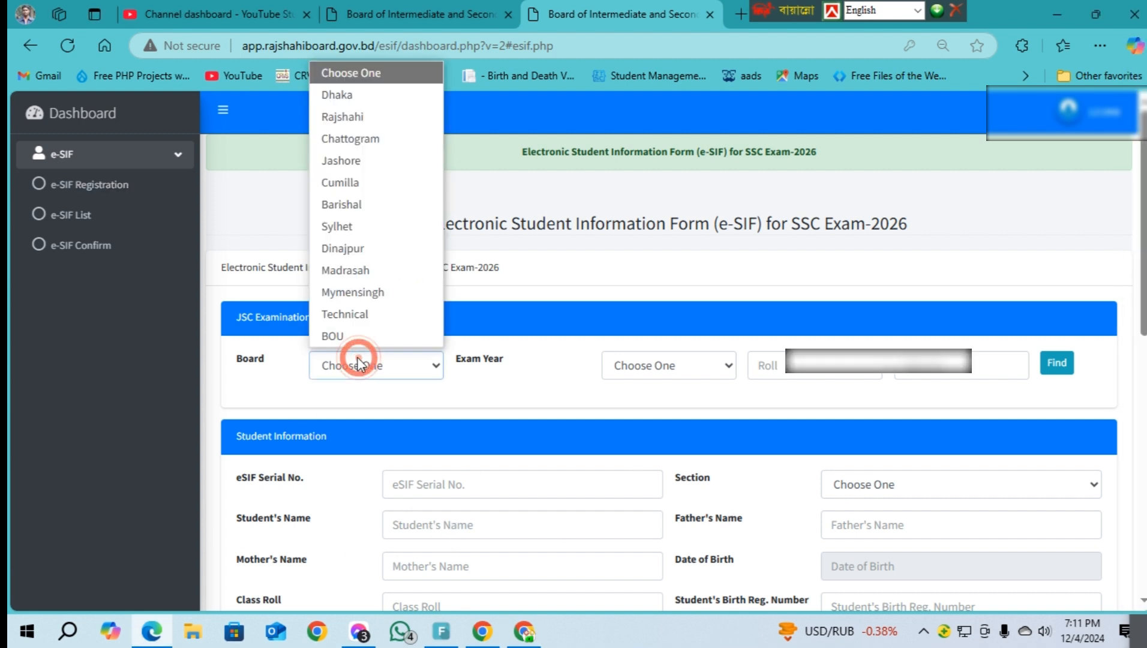
click(365, 118)
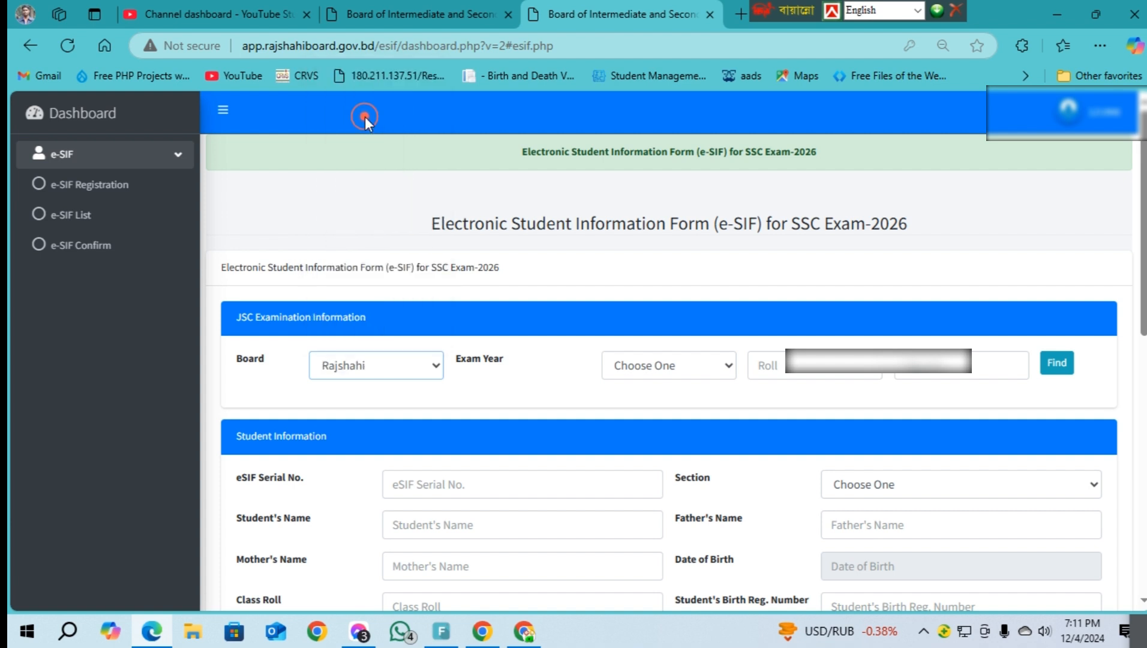
click(669, 364)
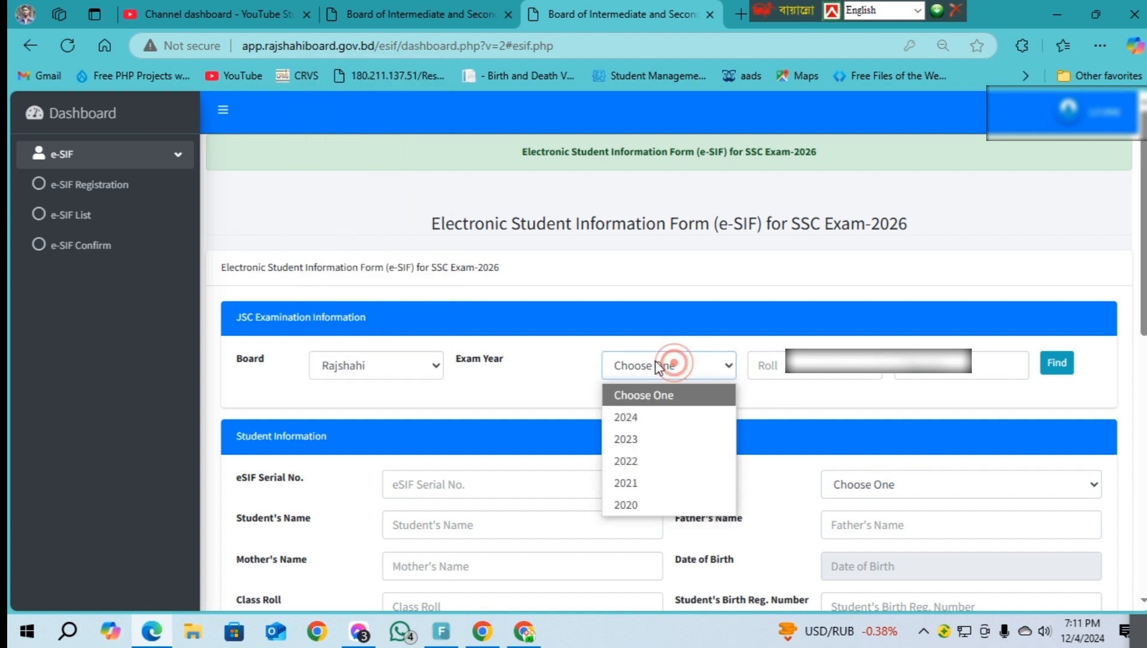
click(639, 438)
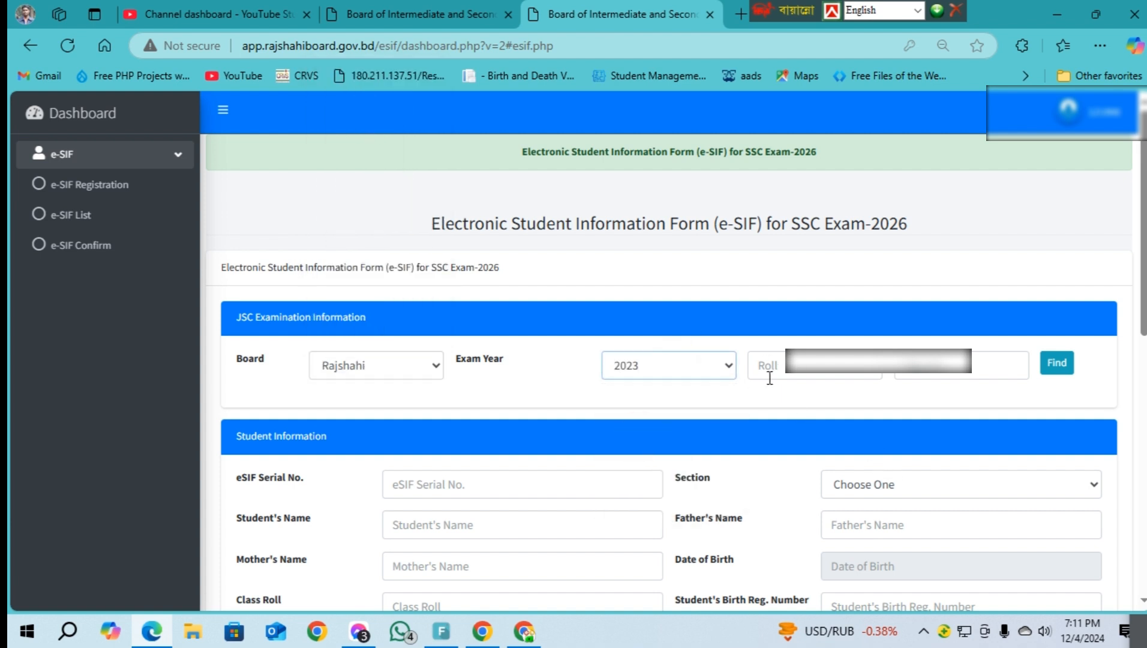
Step: Copy the student's JSC registration and roll numbers from the other window into the form and find the student's record
key(alt+Tab)
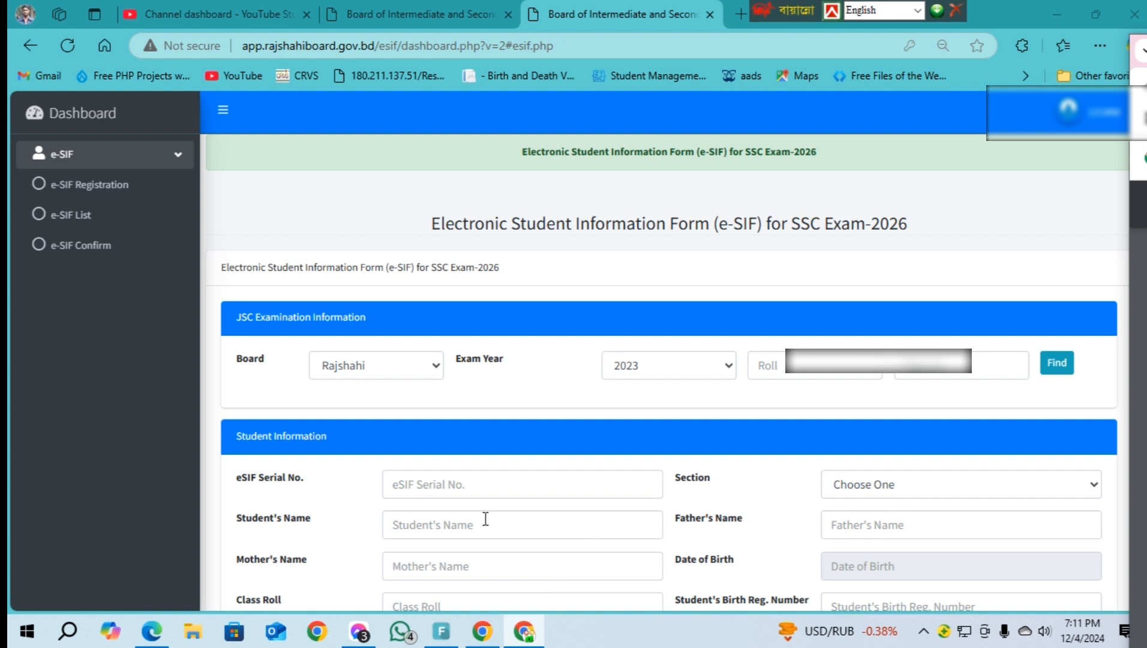
click(930, 361)
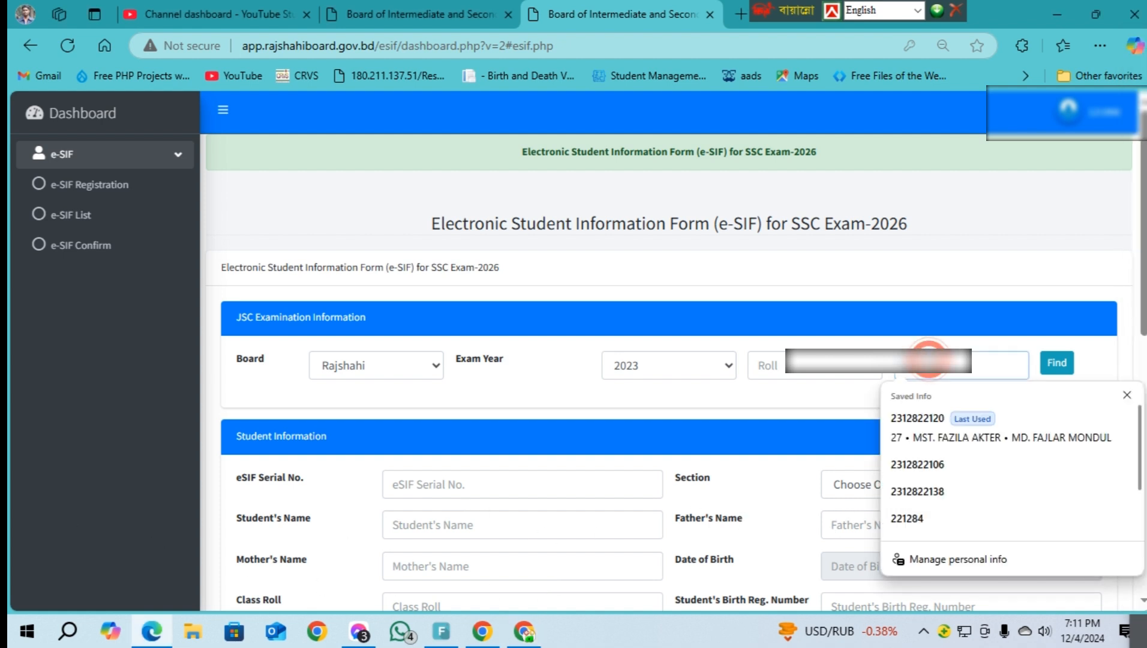
key(ctrl+v)
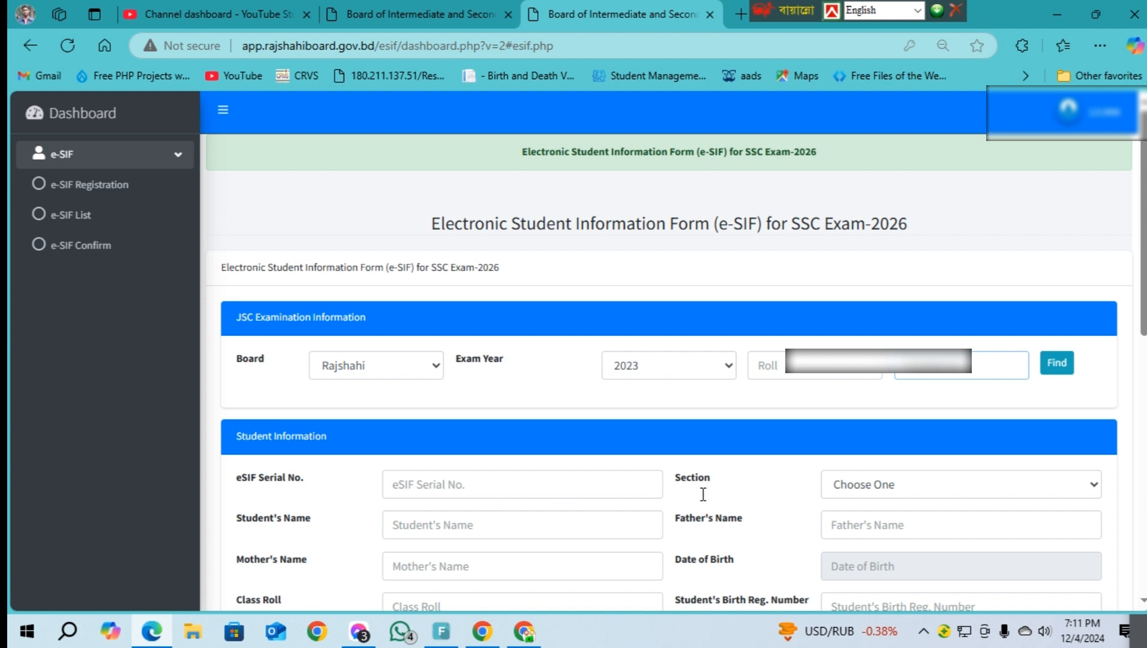
key(alt+Tab)
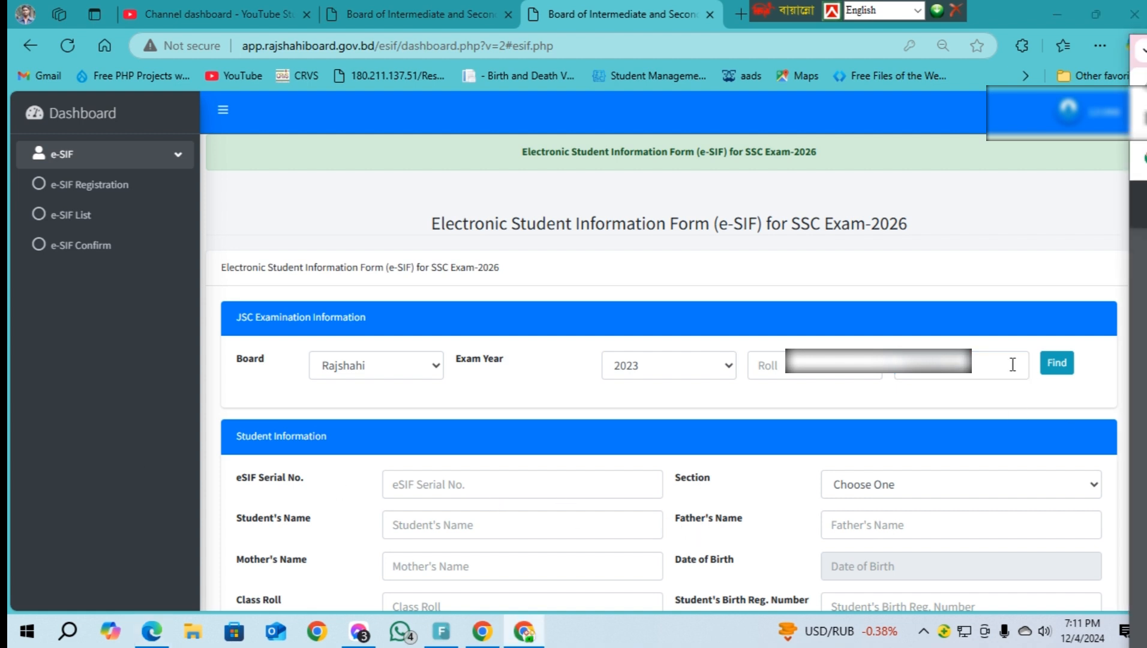
click(830, 368)
key(ctrl+v)
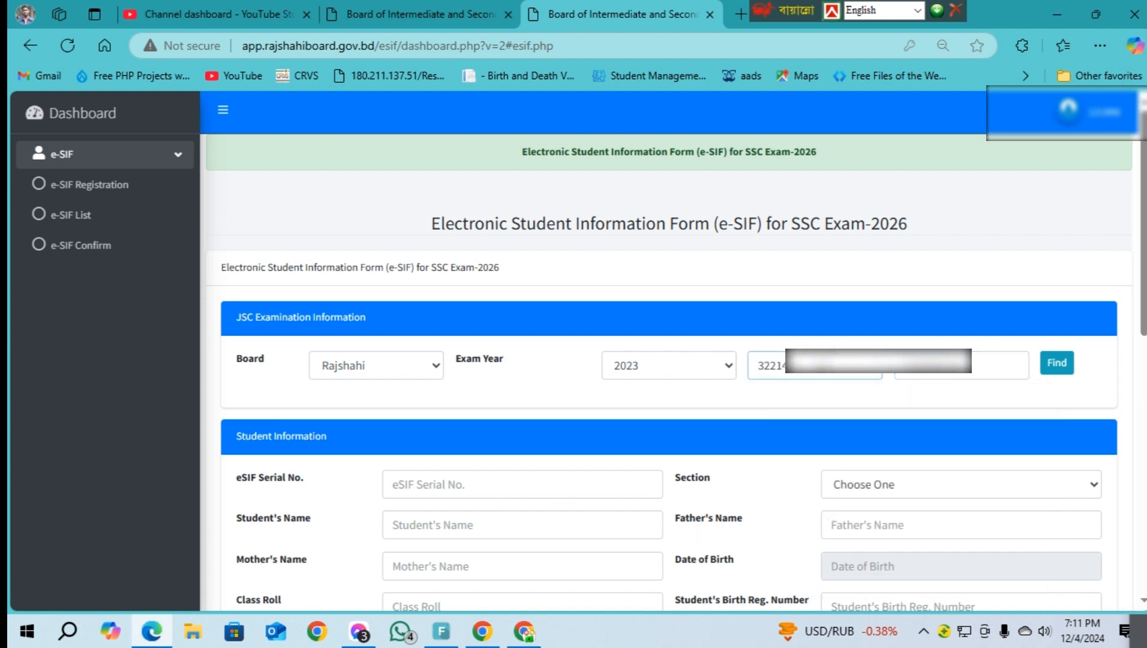
click(1054, 370)
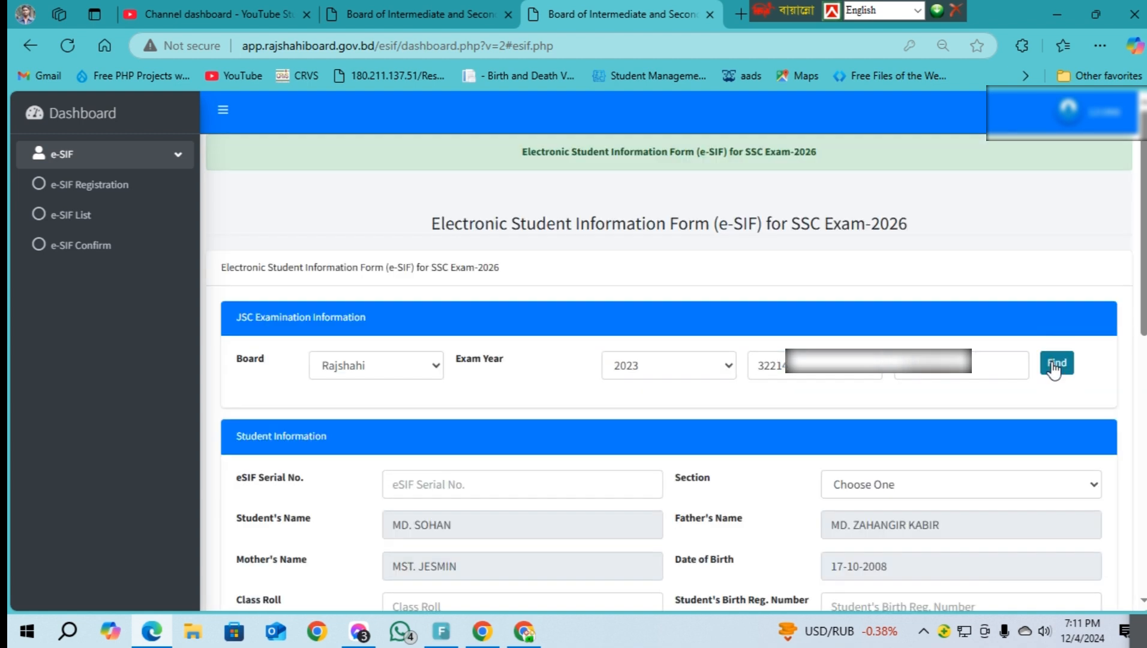
Step: Set the eSIF serial number to 28 and the section to A in the student information
scroll(779, 440, down, 4)
click(486, 235)
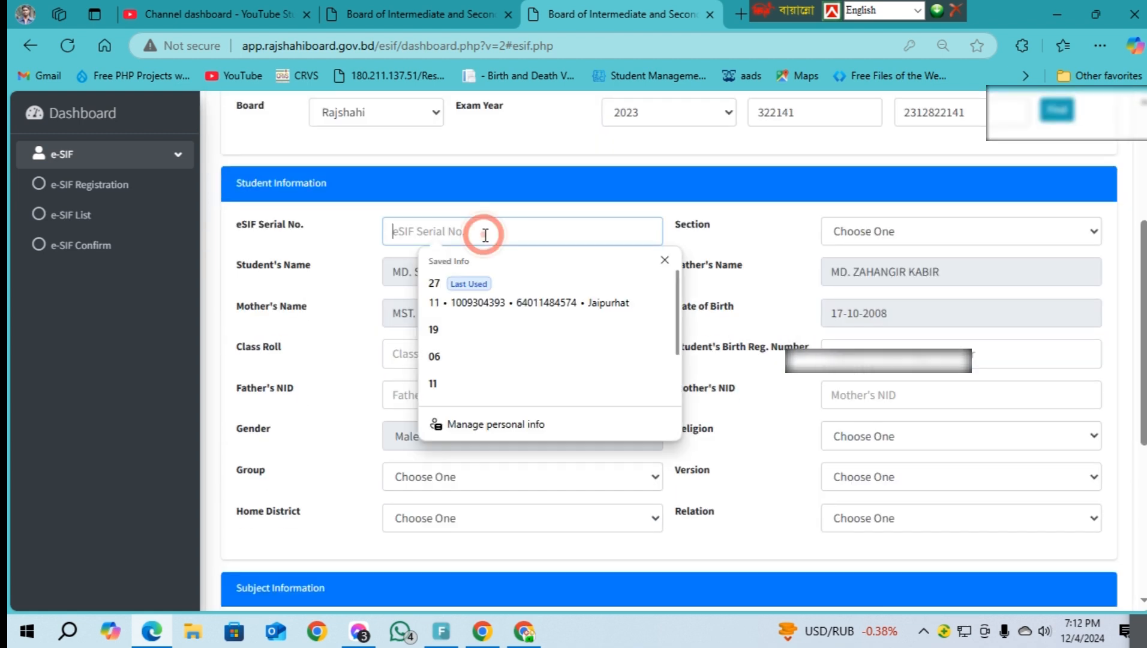
text(28)
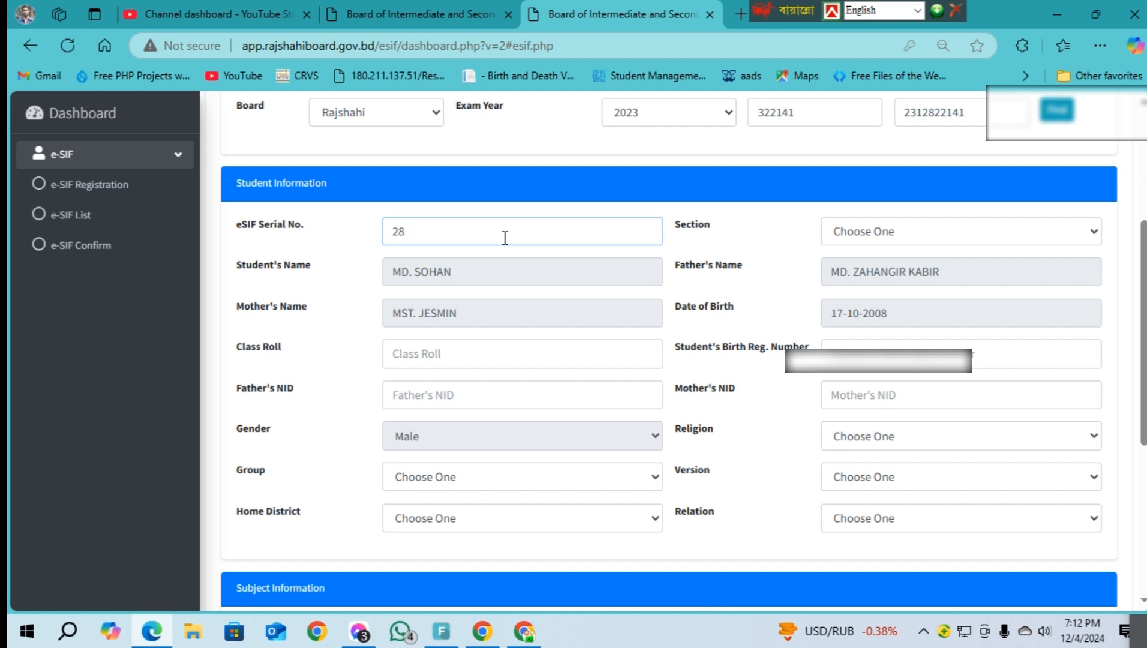
click(378, 258)
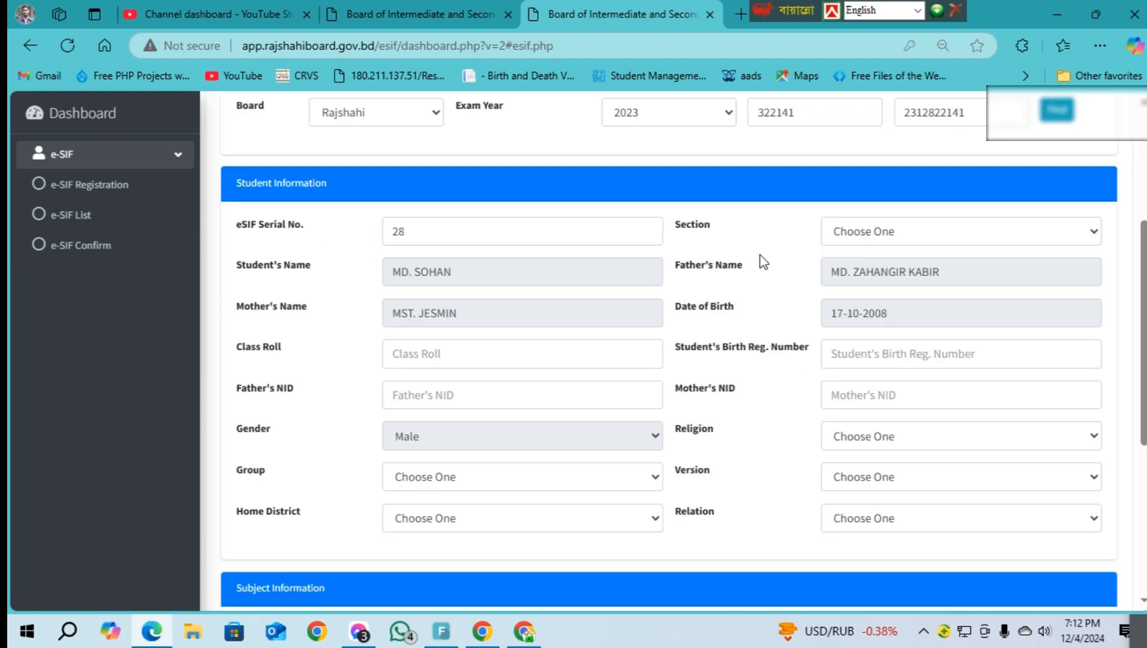
click(900, 242)
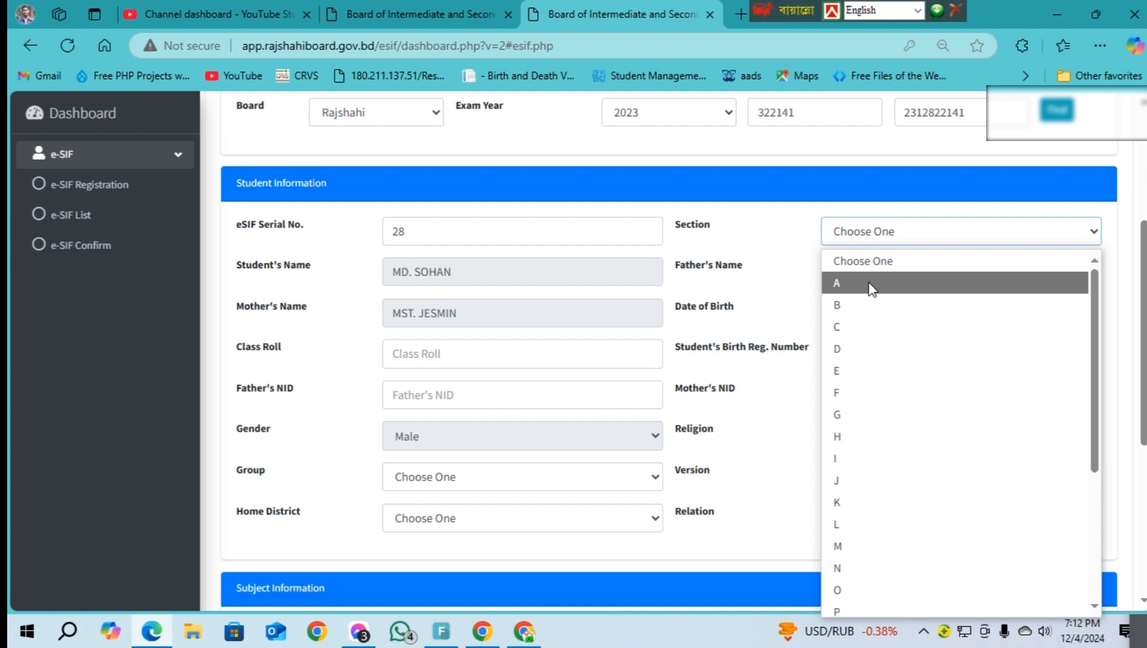
click(871, 283)
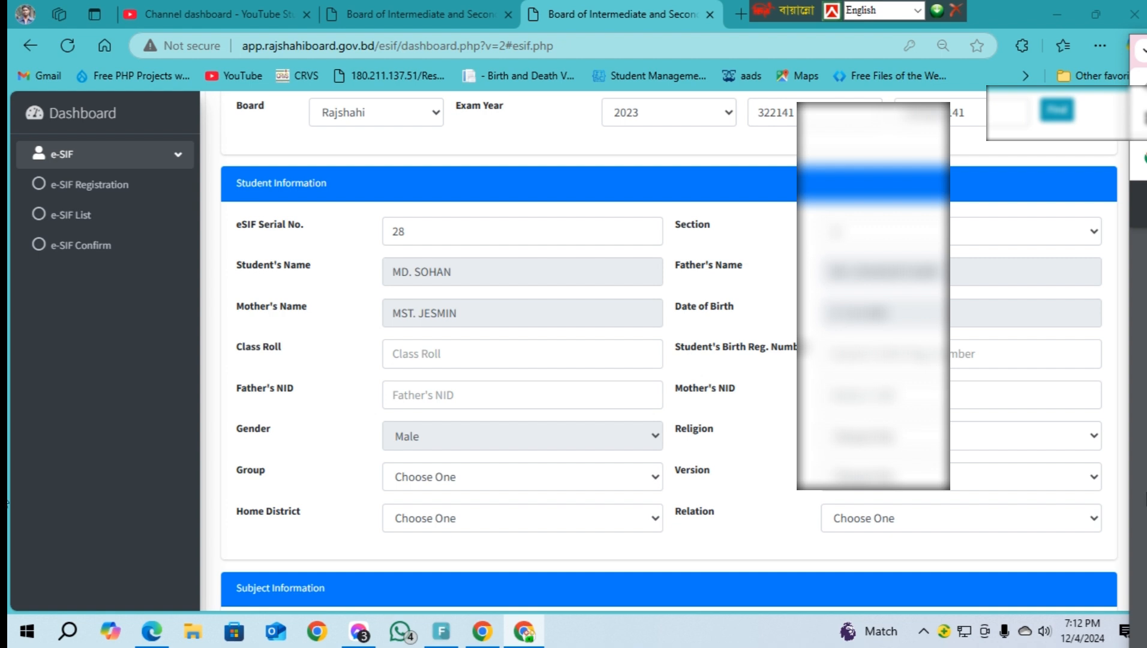
Step: Paste the student's birth registration number, the father's NID and the mother's NID from the other window into their fields
click(907, 361)
key(ctrl+v)
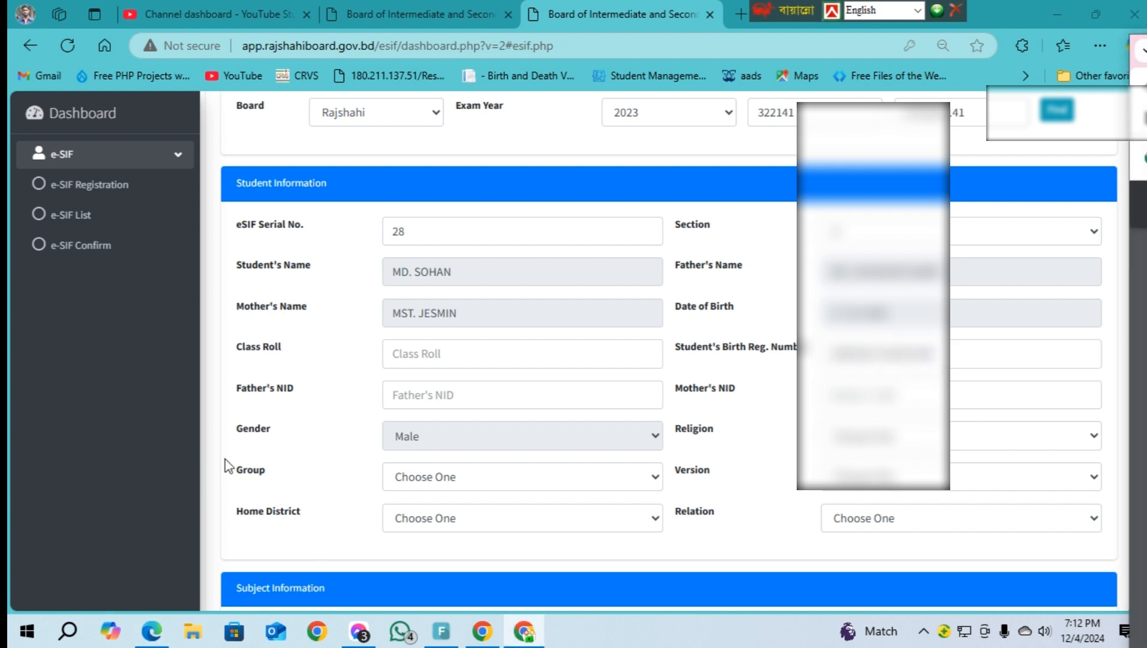
click(423, 402)
key(ctrl+v)
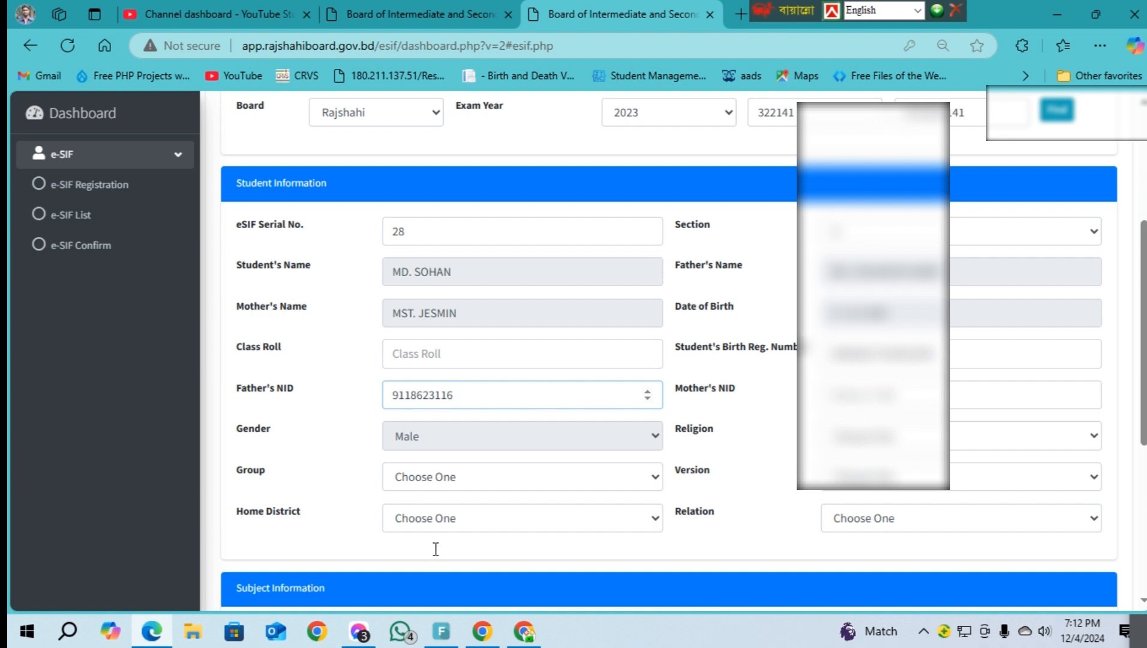
key(alt+Tab)
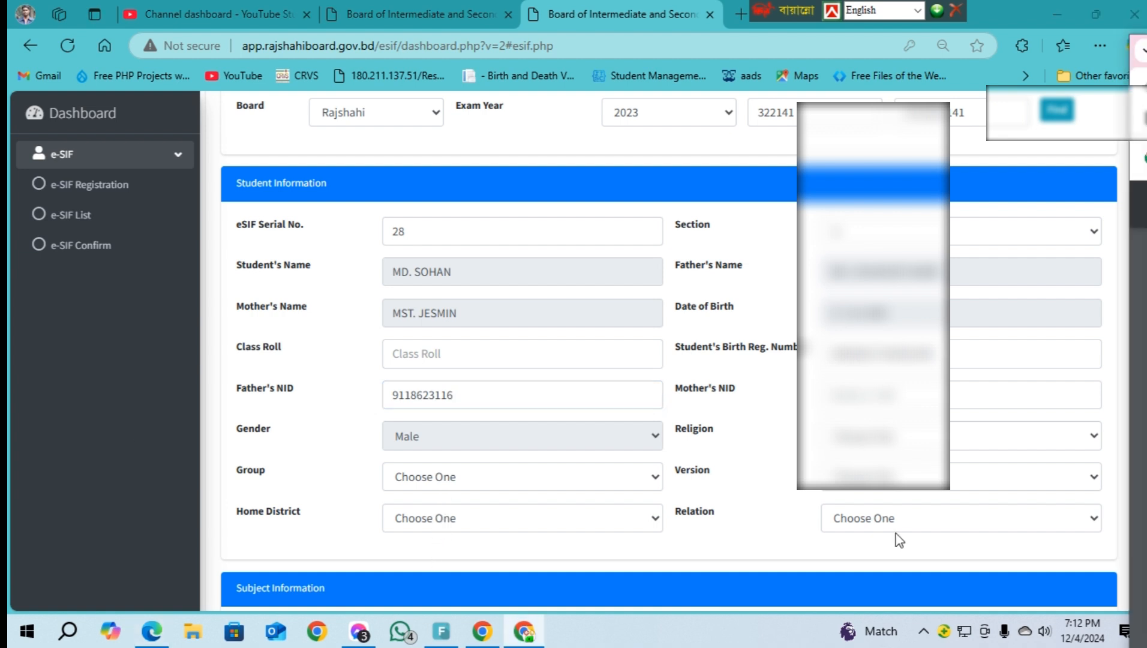
click(877, 394)
Step: Set the student's class roll to 12
click(432, 339)
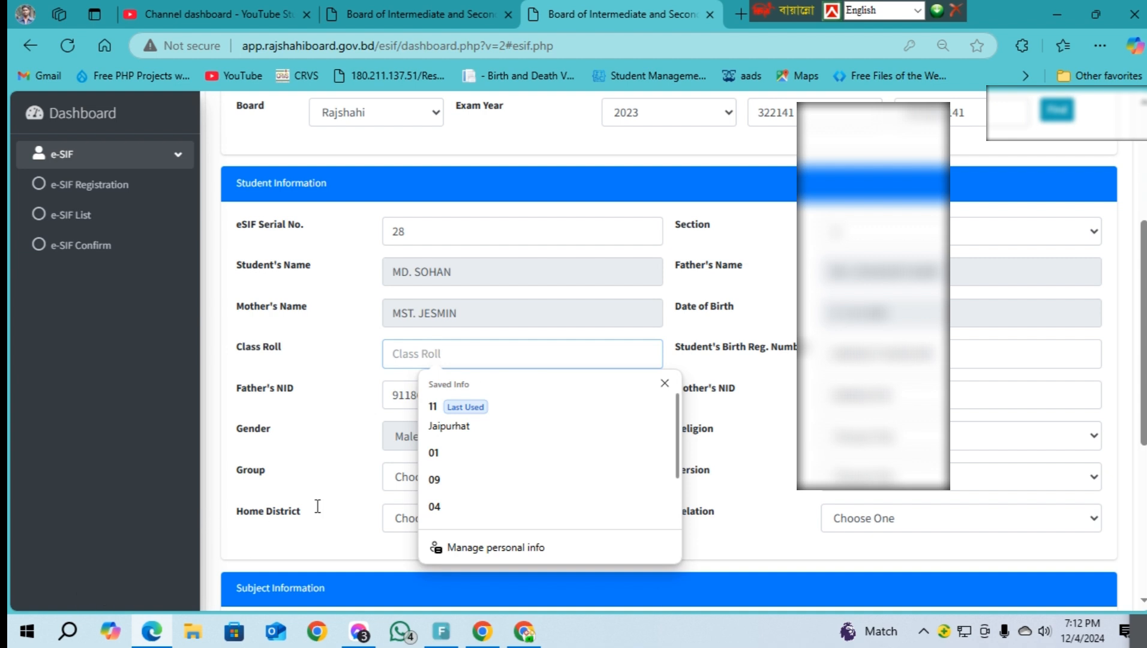
click(446, 351)
text(12)
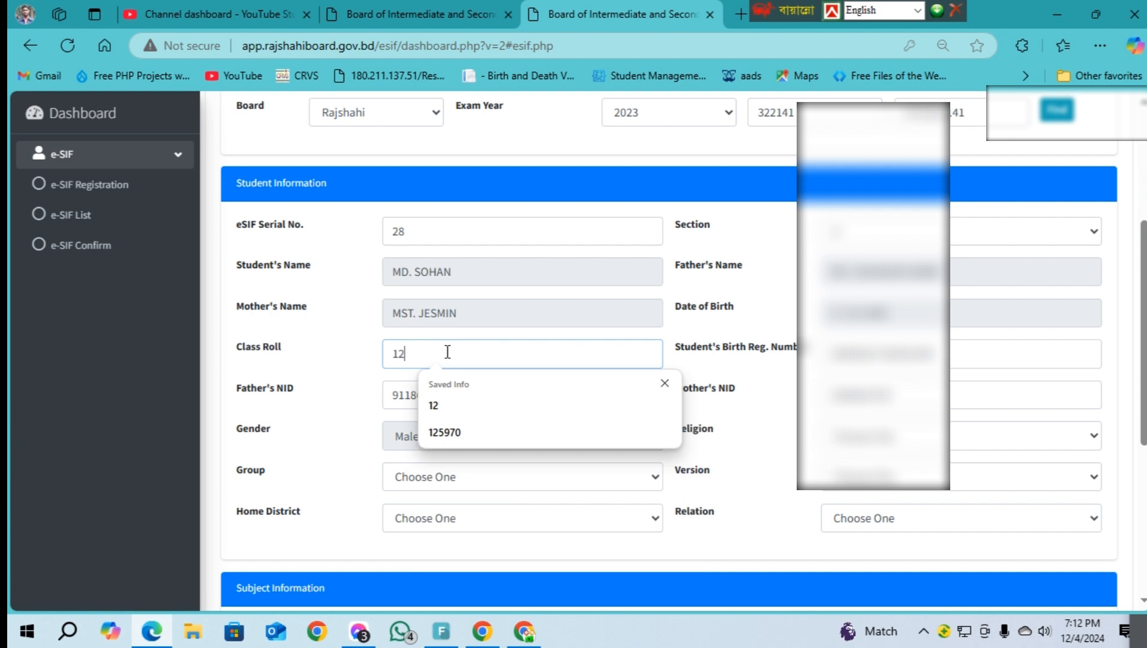
click(338, 337)
scroll(420, 348, down, 1)
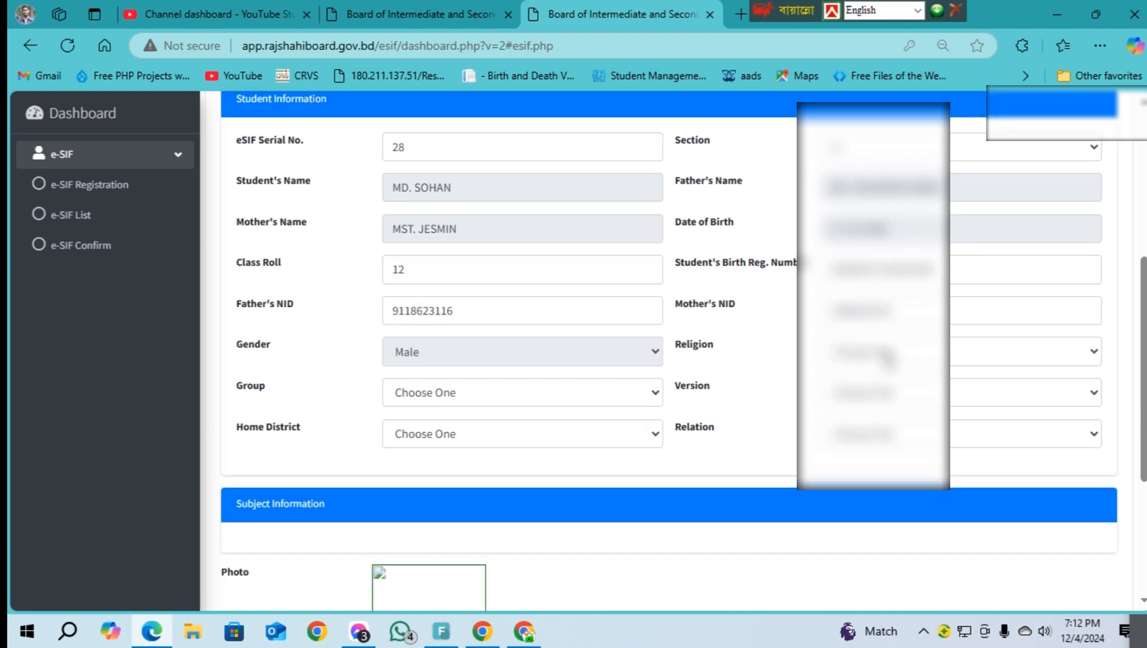
Step: Set the student's religion to Islam, the group to HUMANITIES and the version to Bengali
click(887, 352)
click(877, 402)
click(516, 395)
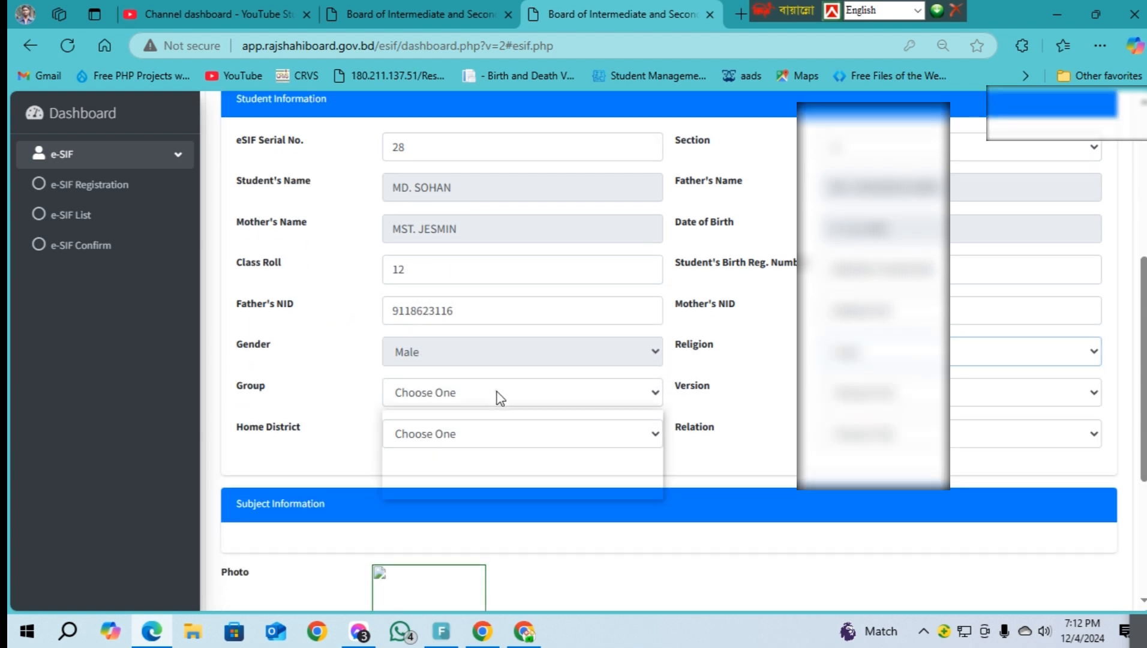
click(480, 467)
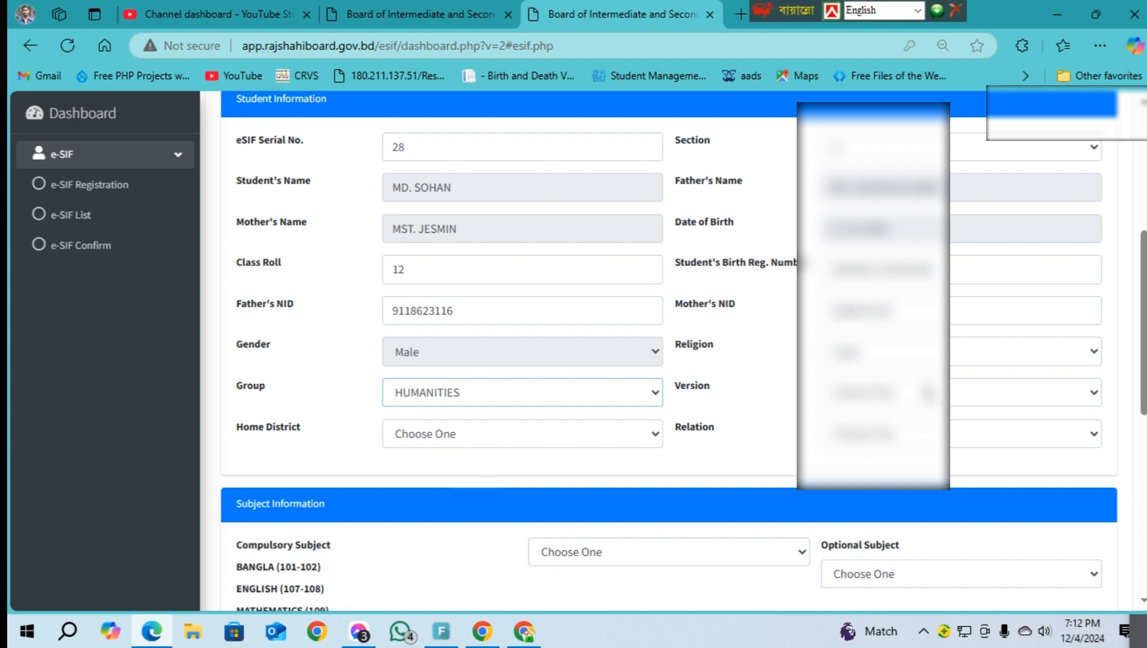
click(927, 393)
click(840, 444)
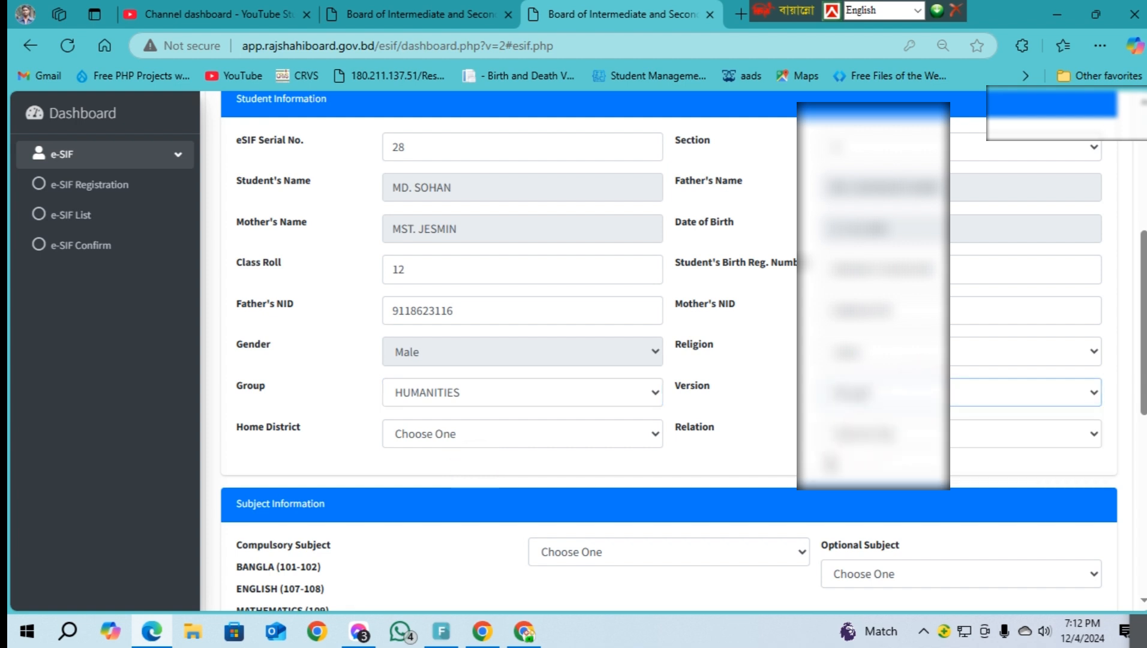
Step: Set the student's home district to Jaipurhat and the guardian relation to Father
click(455, 435)
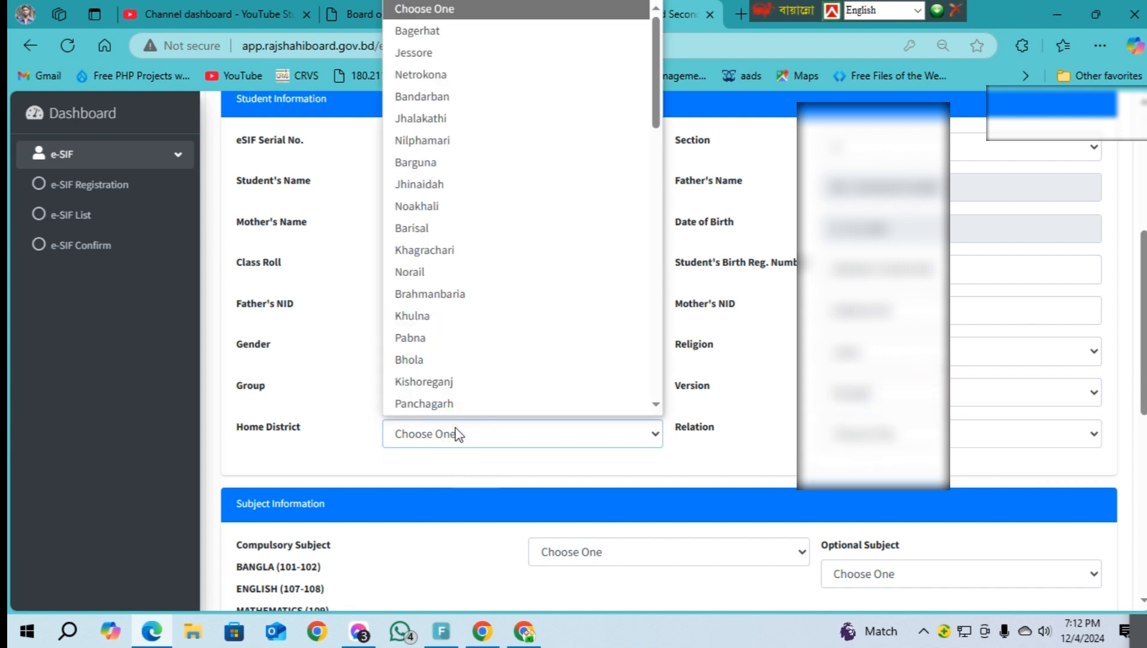
key(j)
key(j)
key(j)
key(j)
key(Return)
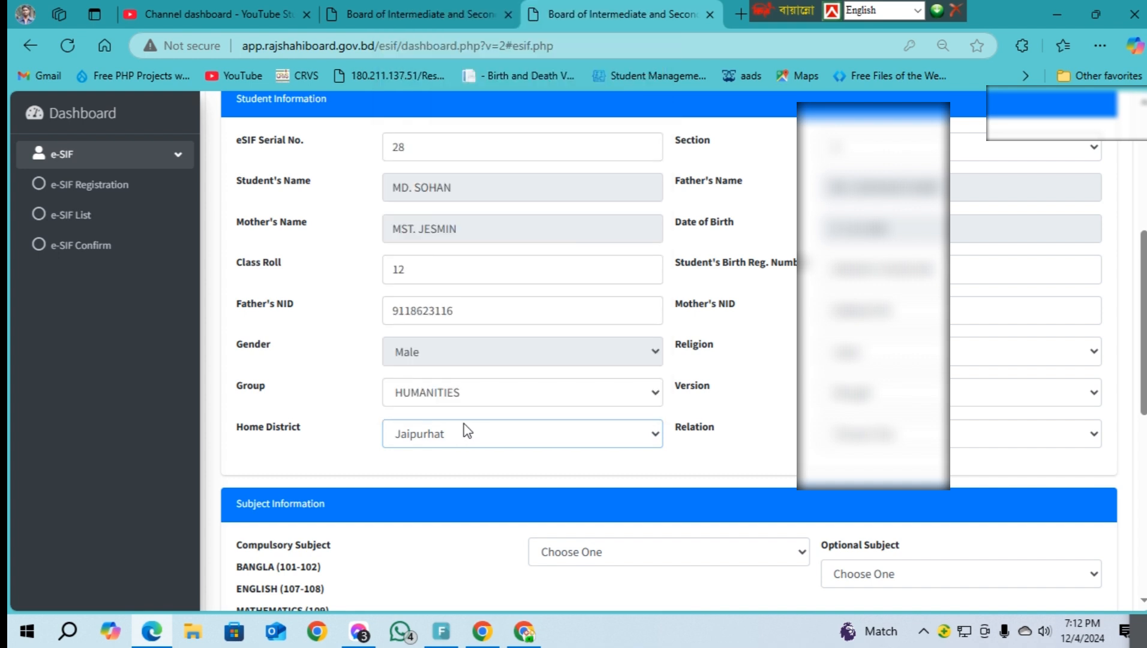
click(867, 437)
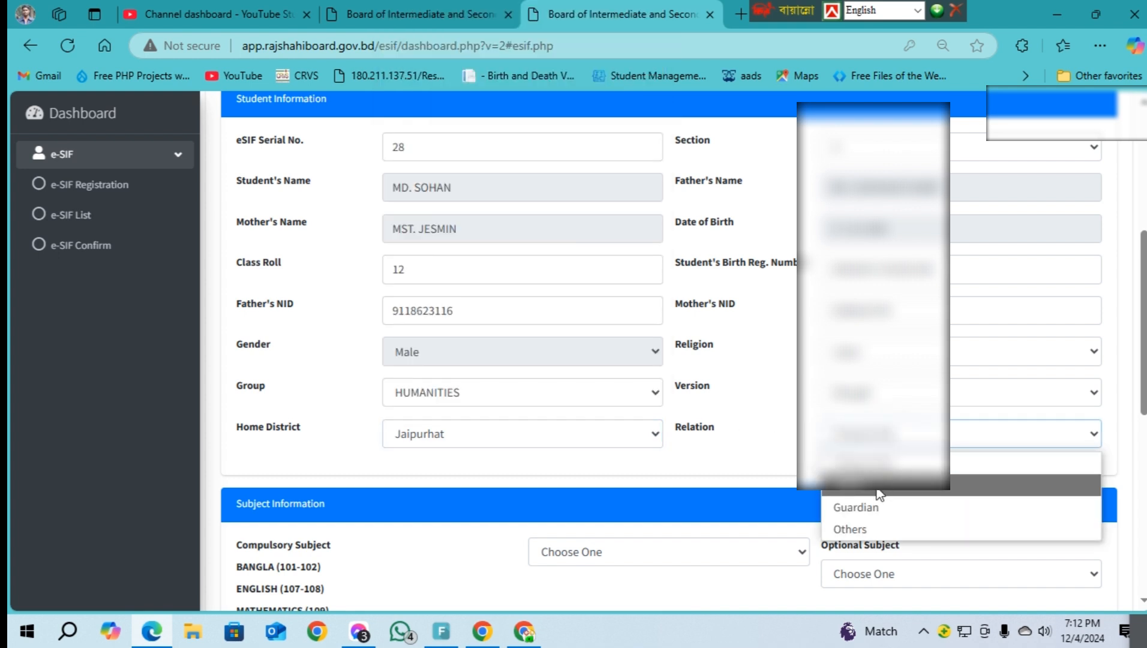
click(913, 493)
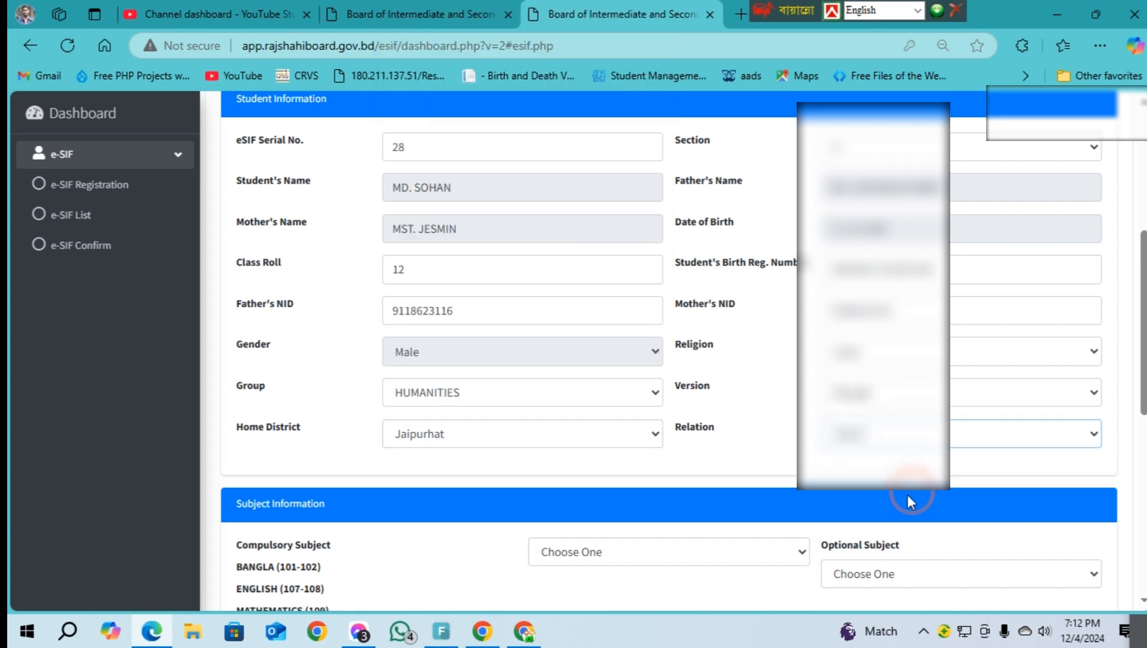
Step: Choose CIVICS AND CITIZENSHIP (140) among the compulsory subjects and AGRICULTURE STUDIES (134) as the optional subject
scroll(531, 466, down, 5)
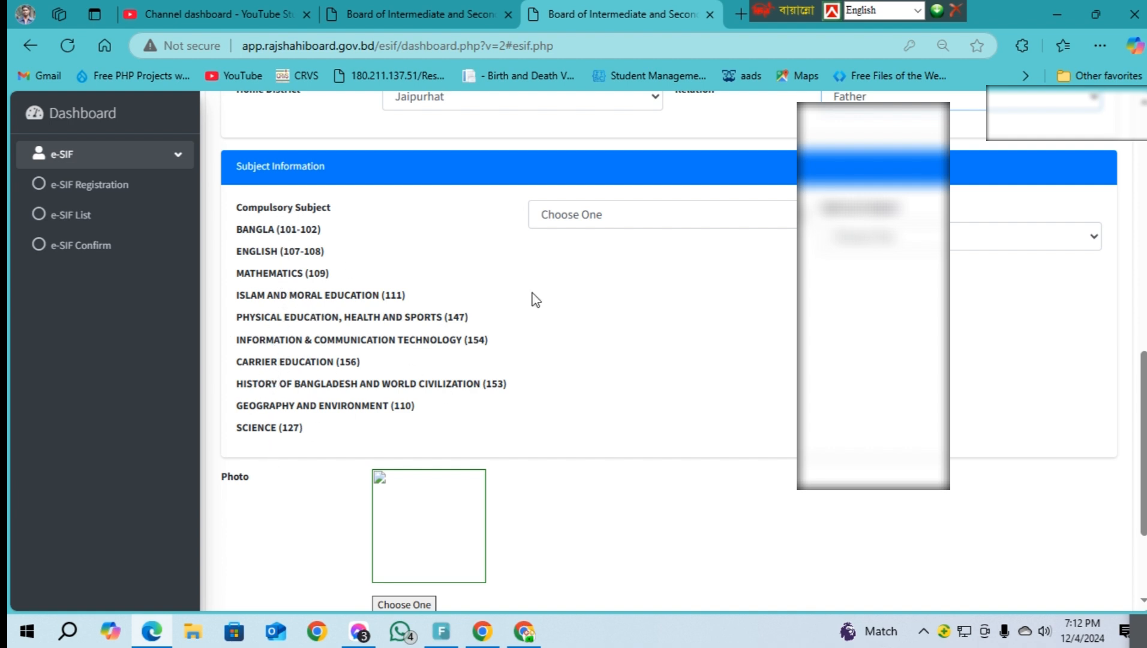
click(668, 213)
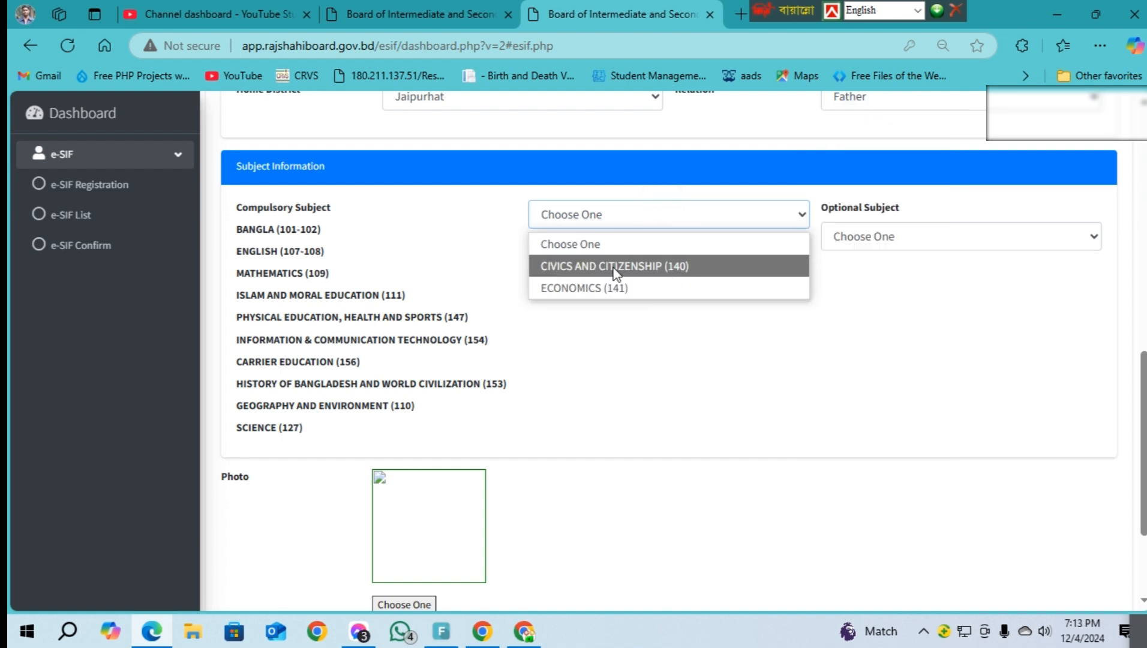
click(675, 266)
click(920, 241)
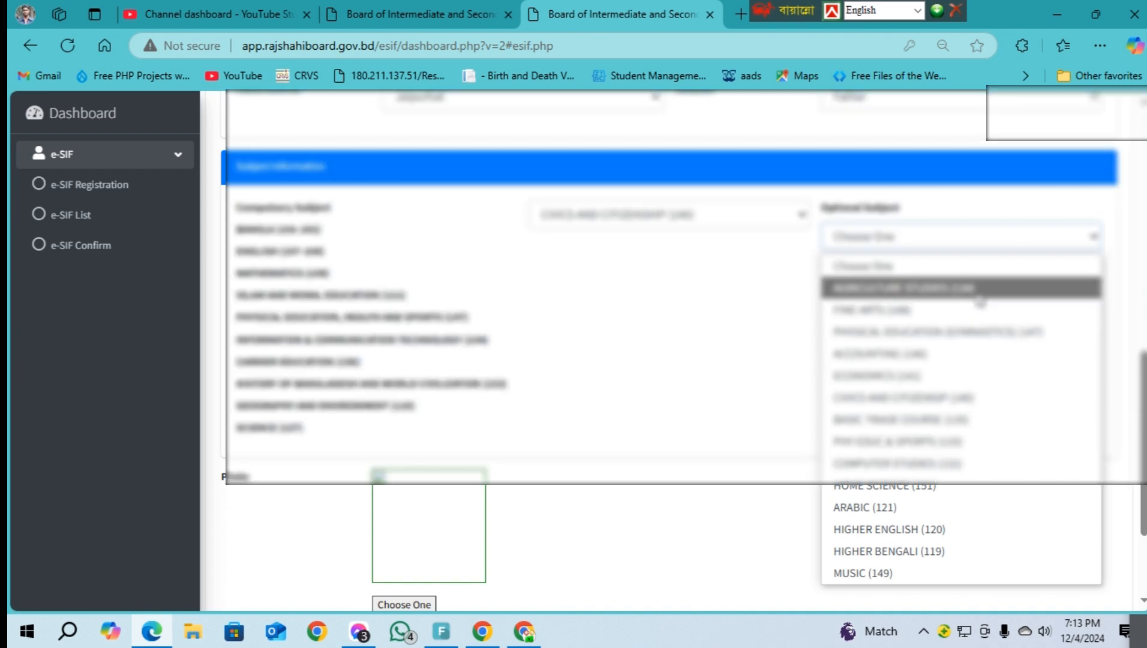
click(969, 289)
Step: Attach the student's photo from the pic -2023 folder and submit the registration form
scroll(564, 443, down, 2)
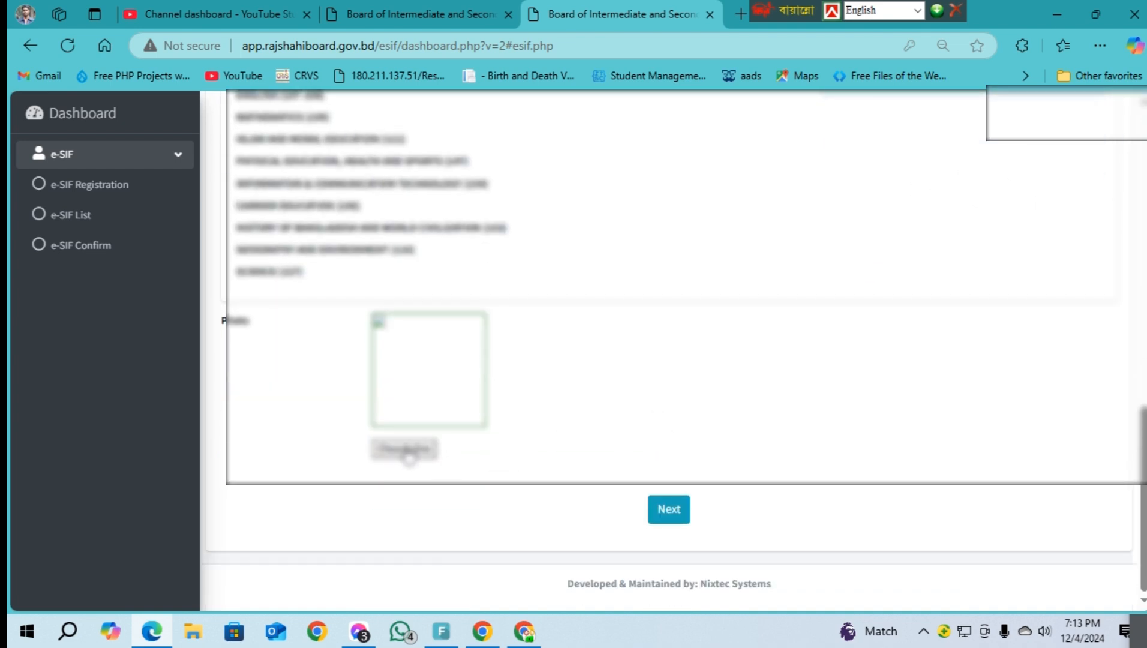
click(405, 449)
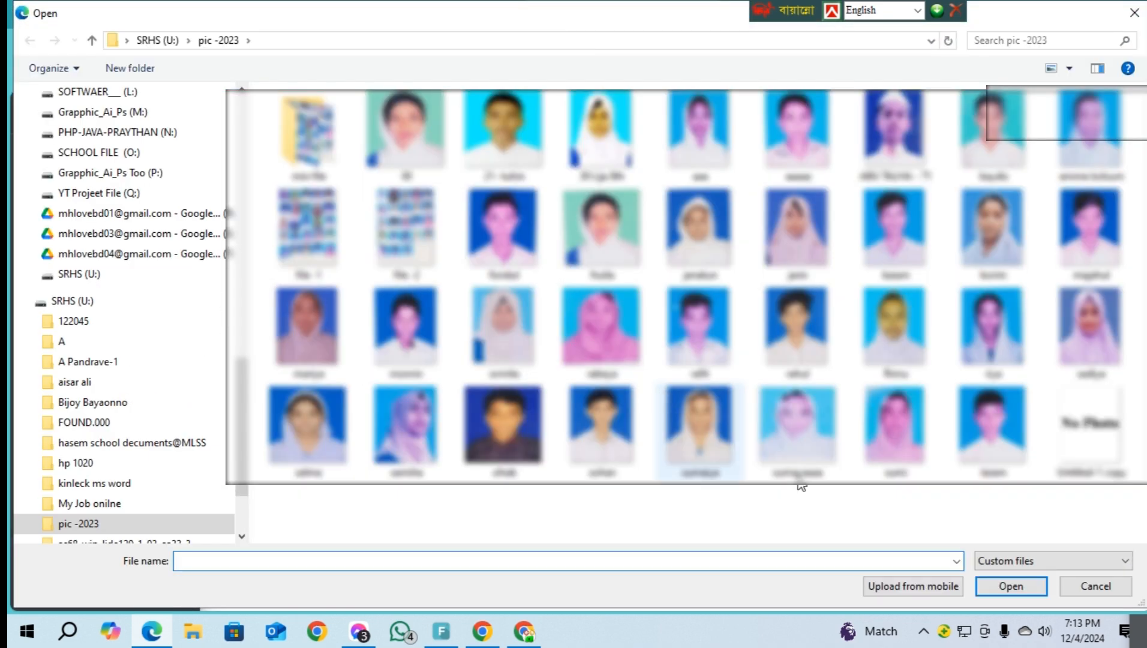
double_click(609, 408)
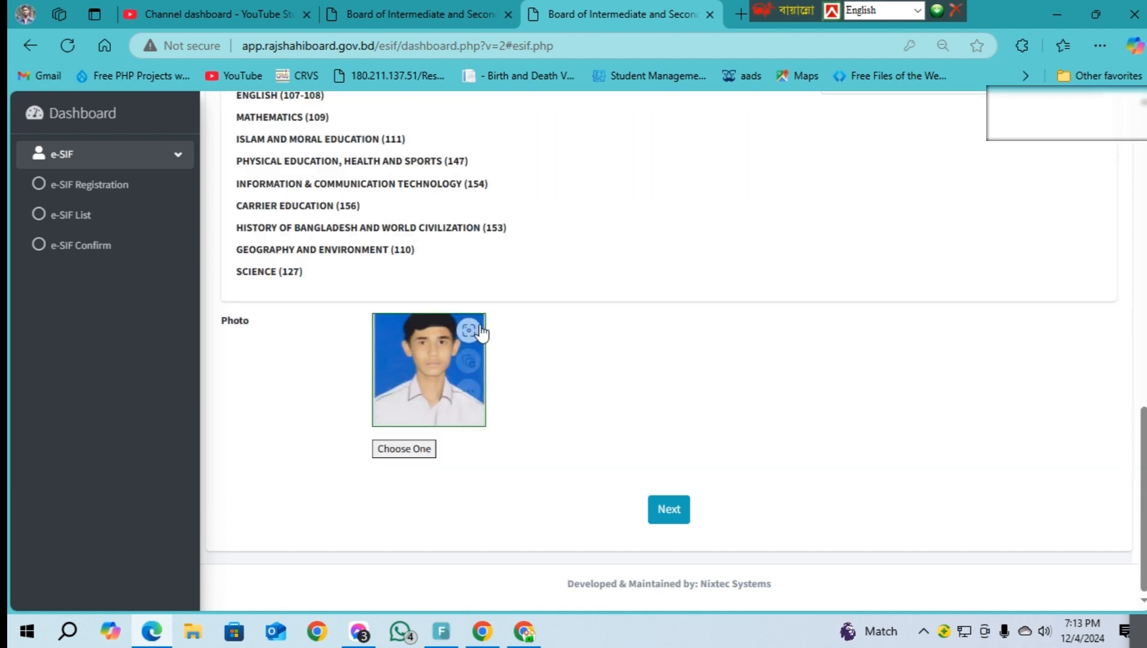
click(471, 330)
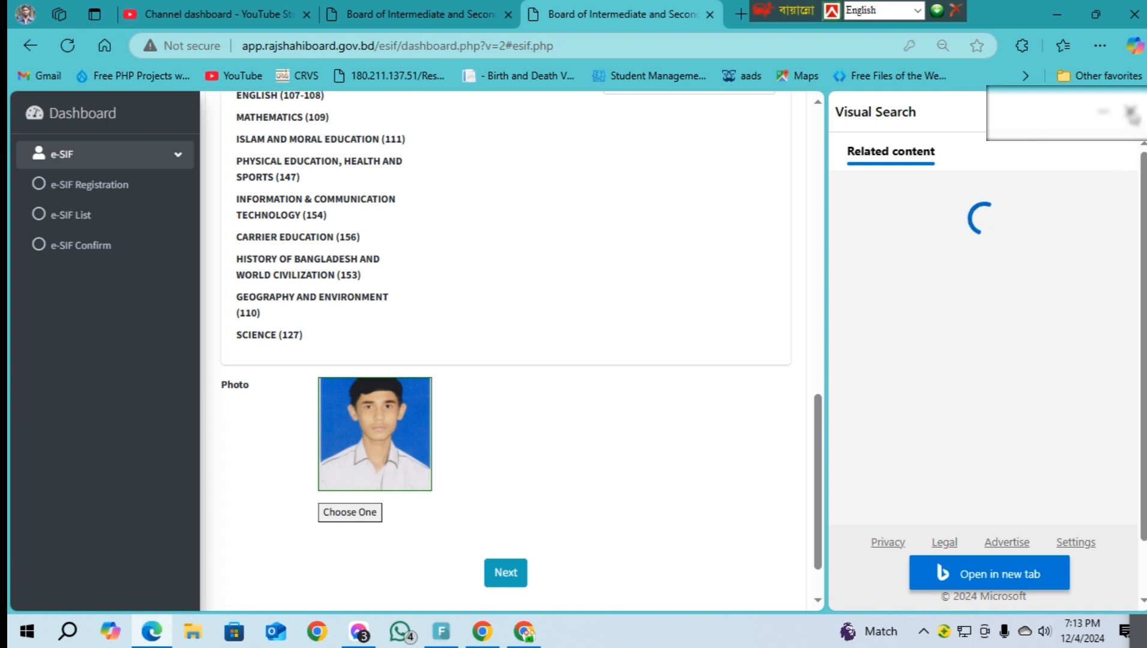
click(1131, 112)
click(670, 510)
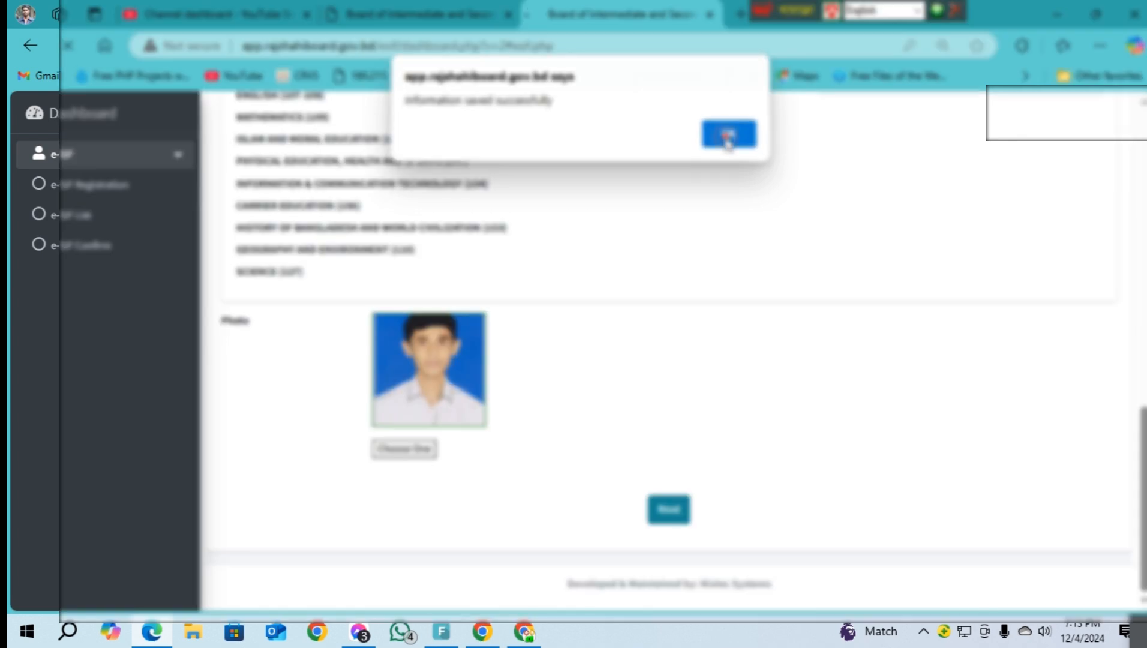
click(728, 138)
Step: Open the e-SIF saved student list with the largest number of entries per page and find the entry with serial number 28
click(120, 153)
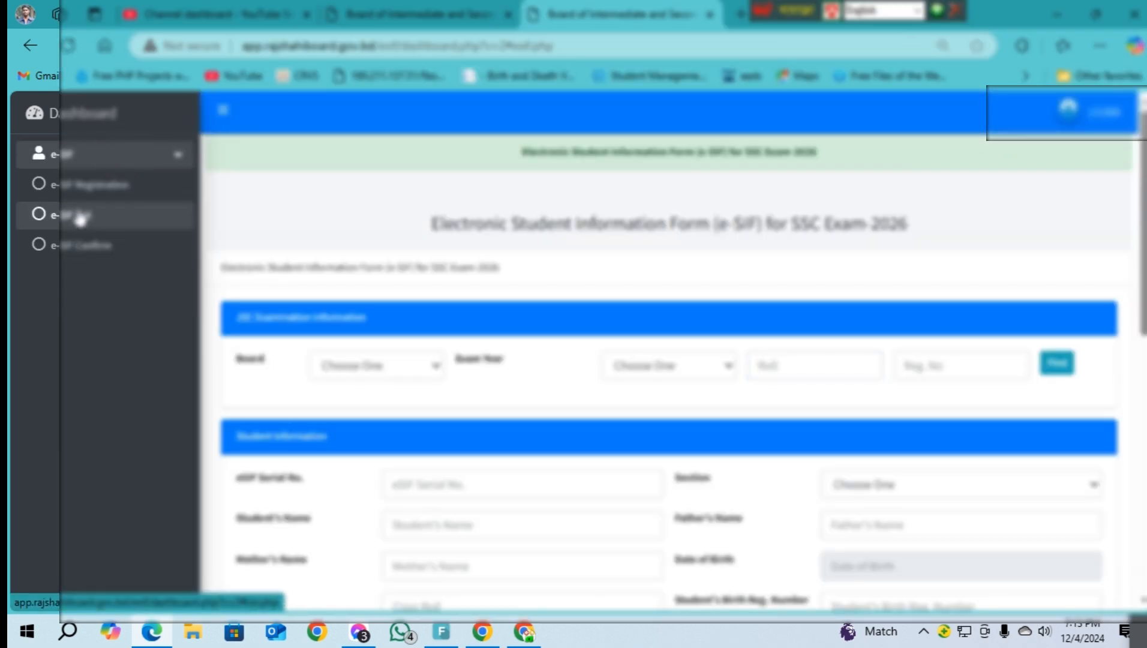
click(80, 216)
click(268, 312)
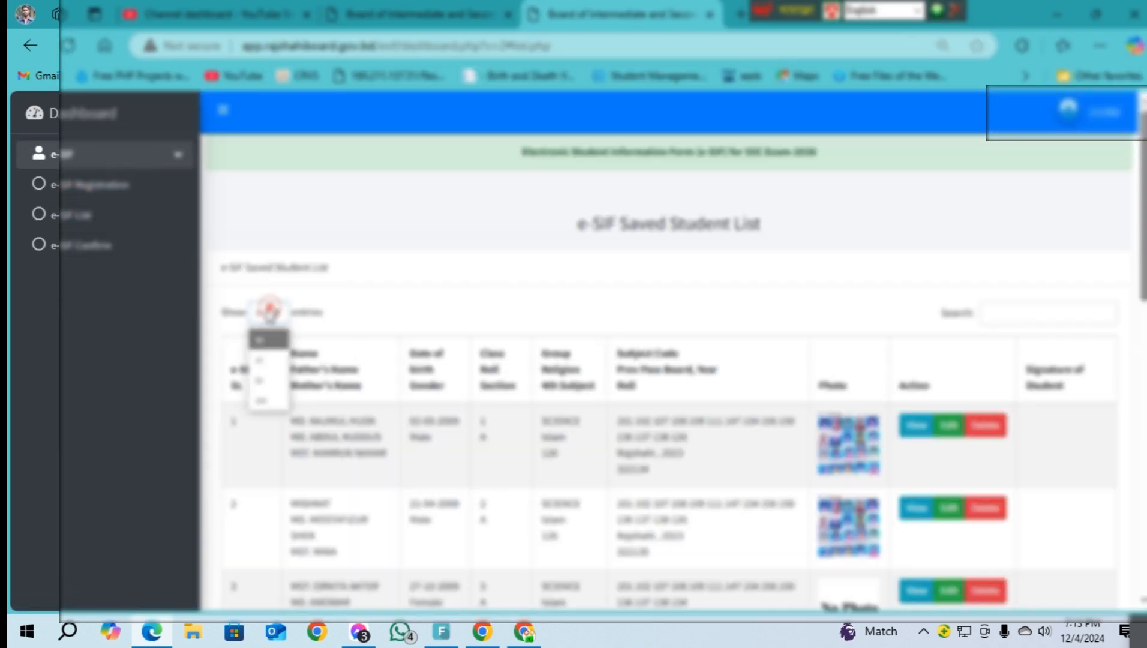
click(267, 404)
scroll(578, 396, down, 10)
scroll(578, 396, down, 15)
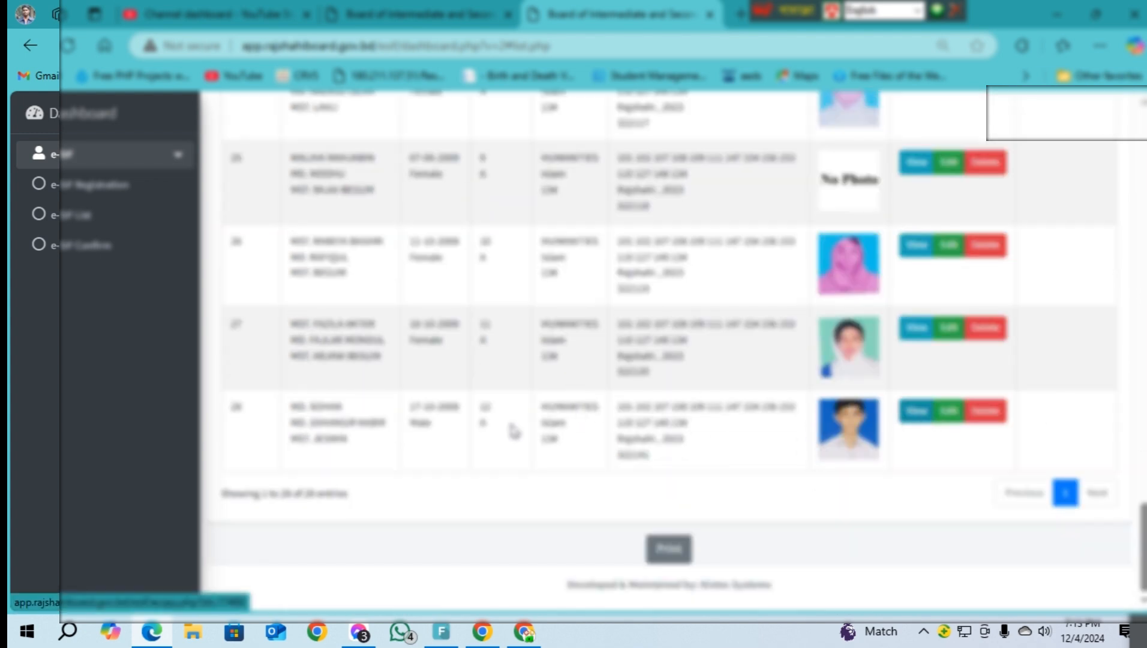
Step: View the saved e-SIF form of student number 28 and check the personal details and subjects
click(917, 410)
scroll(687, 383, down, 5)
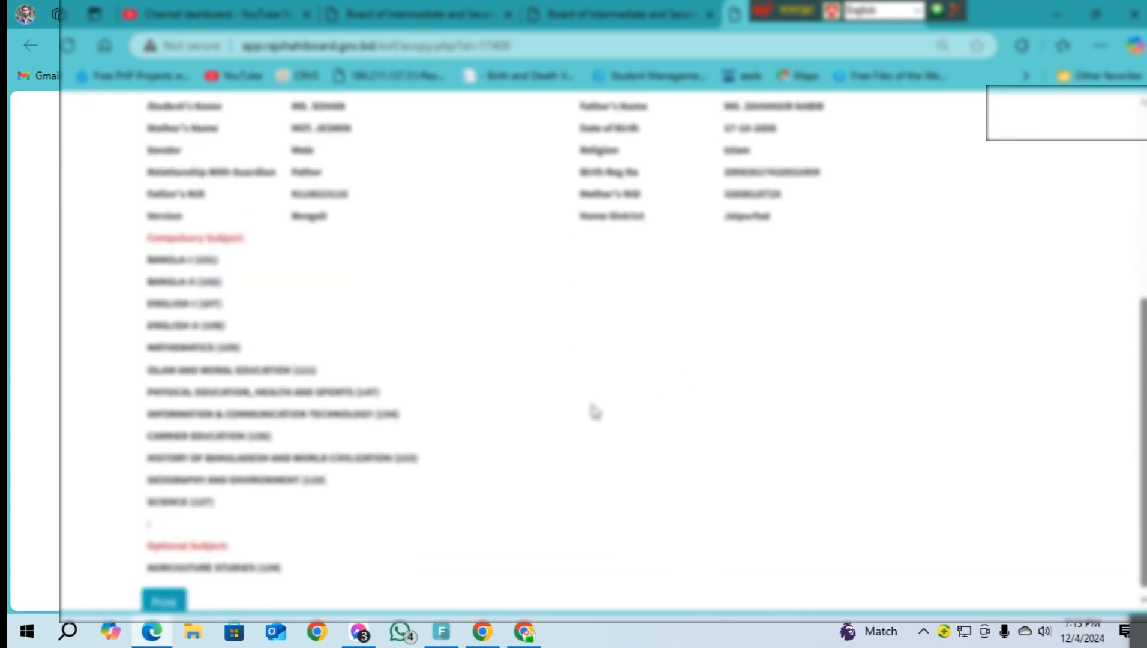
scroll(374, 396, up, 3)
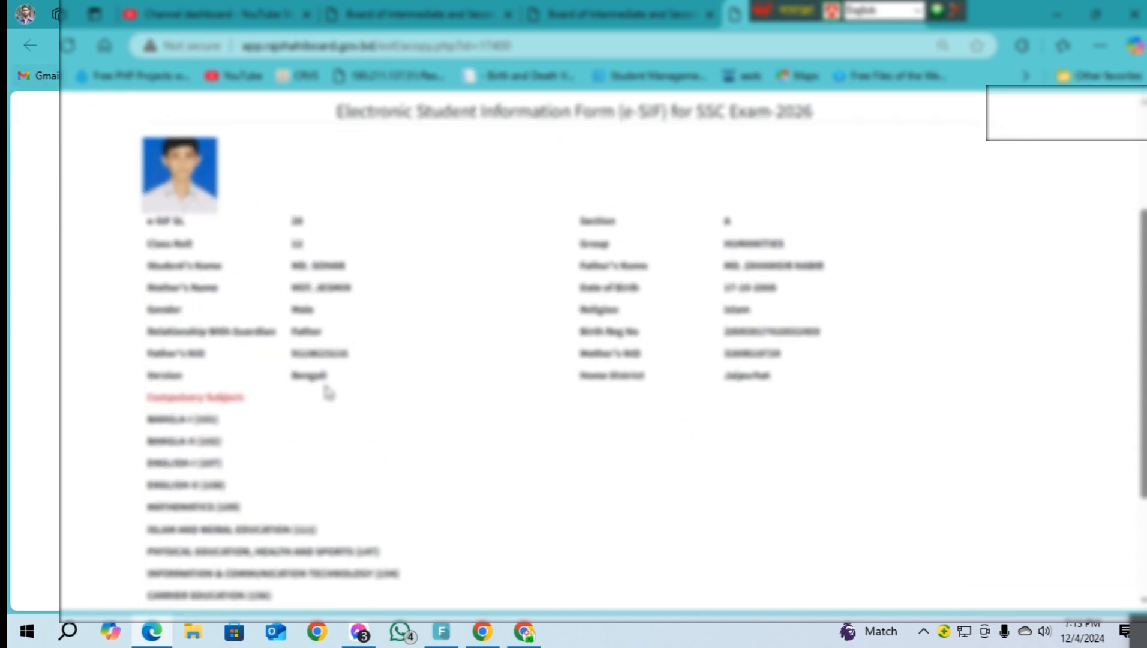
scroll(318, 399, down, 3)
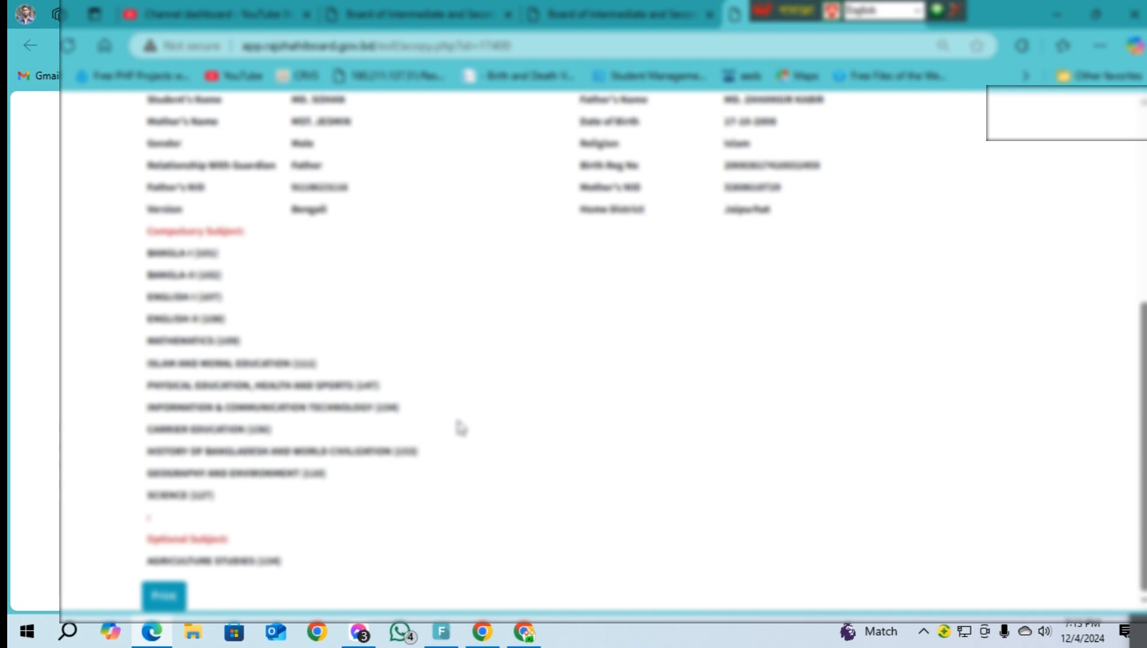
scroll(474, 420, up, 5)
scroll(839, 366, down, 5)
scroll(237, 302, up, 5)
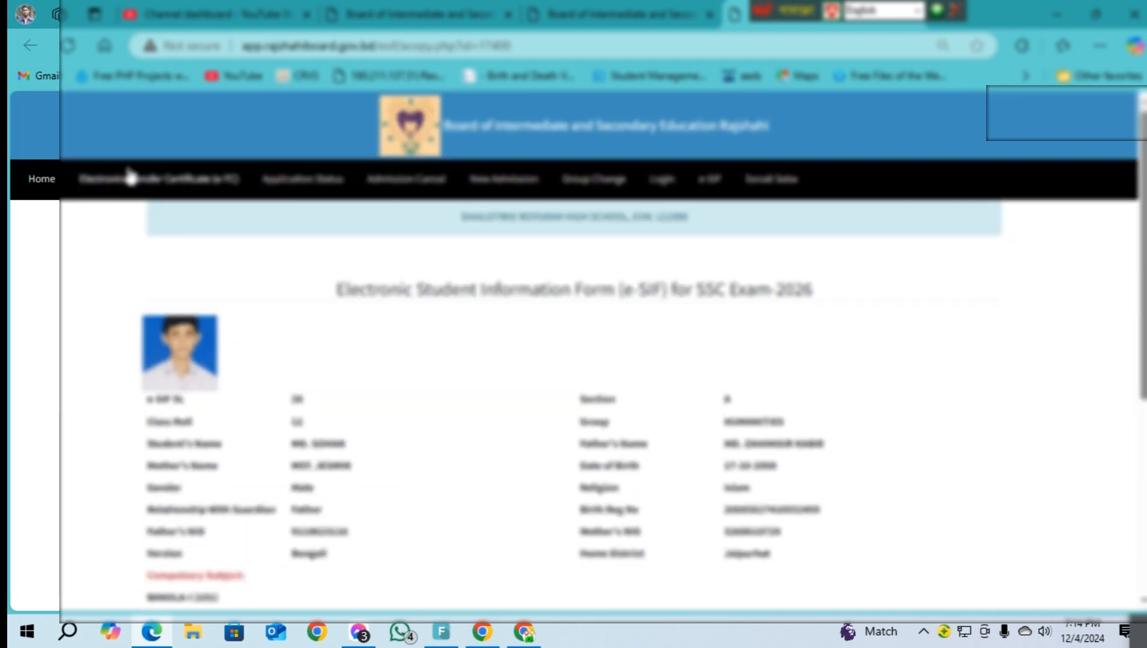
Step: Return to the e-SIF saved student list and review it from the last entry back to the first
click(384, 13)
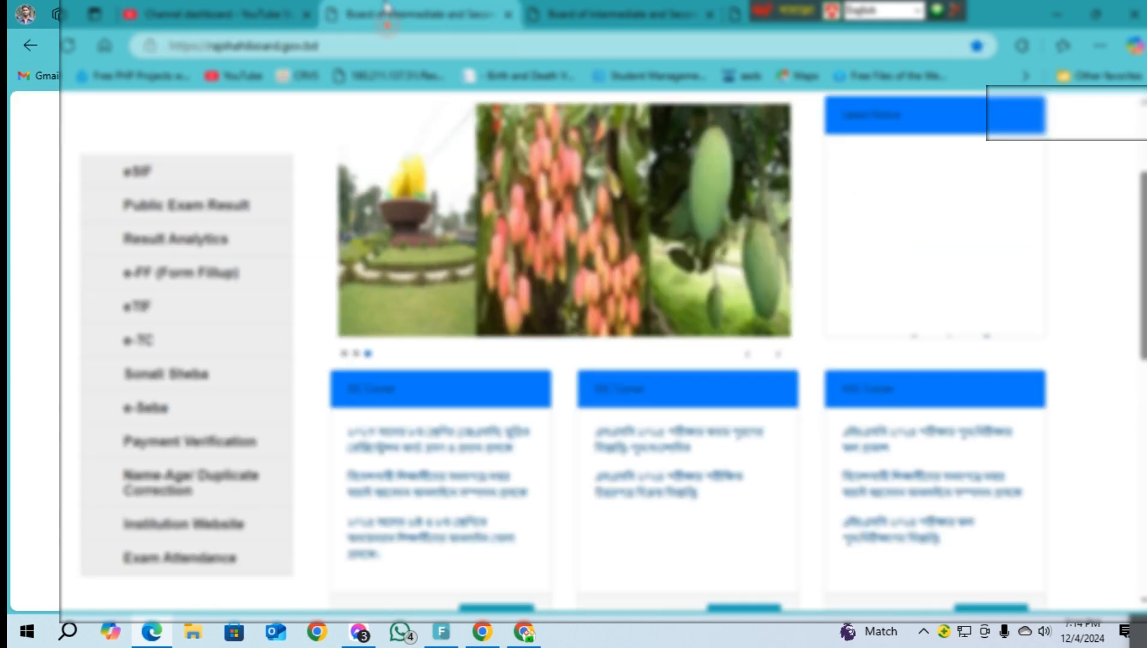
click(597, 13)
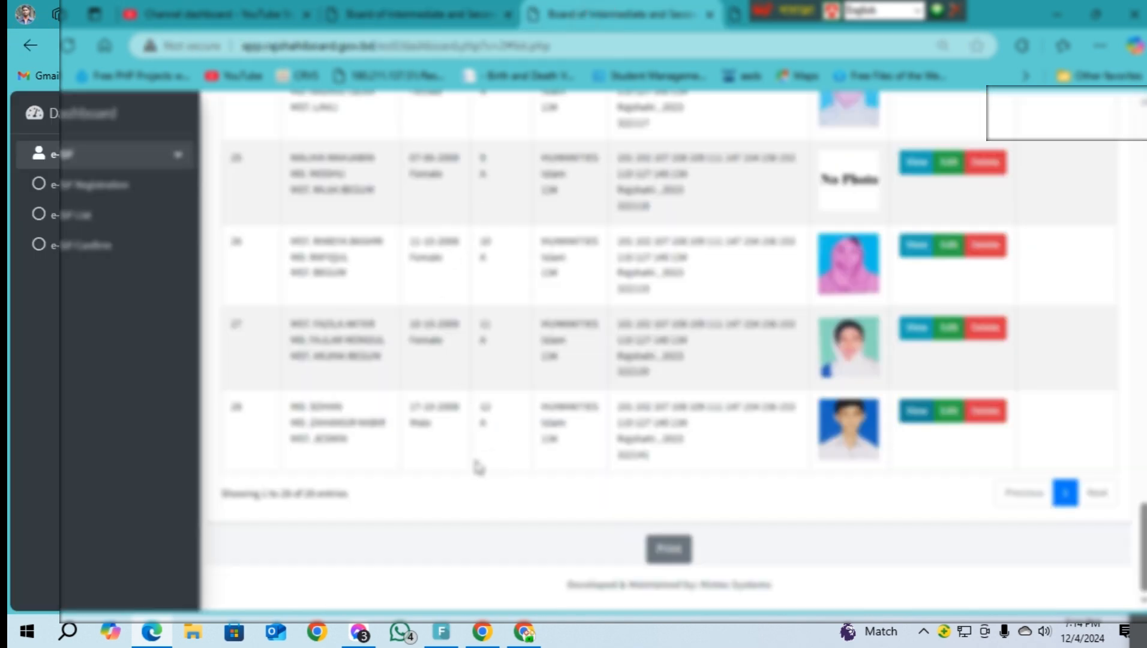
scroll(474, 466, up, 20)
scroll(328, 388, up, 1)
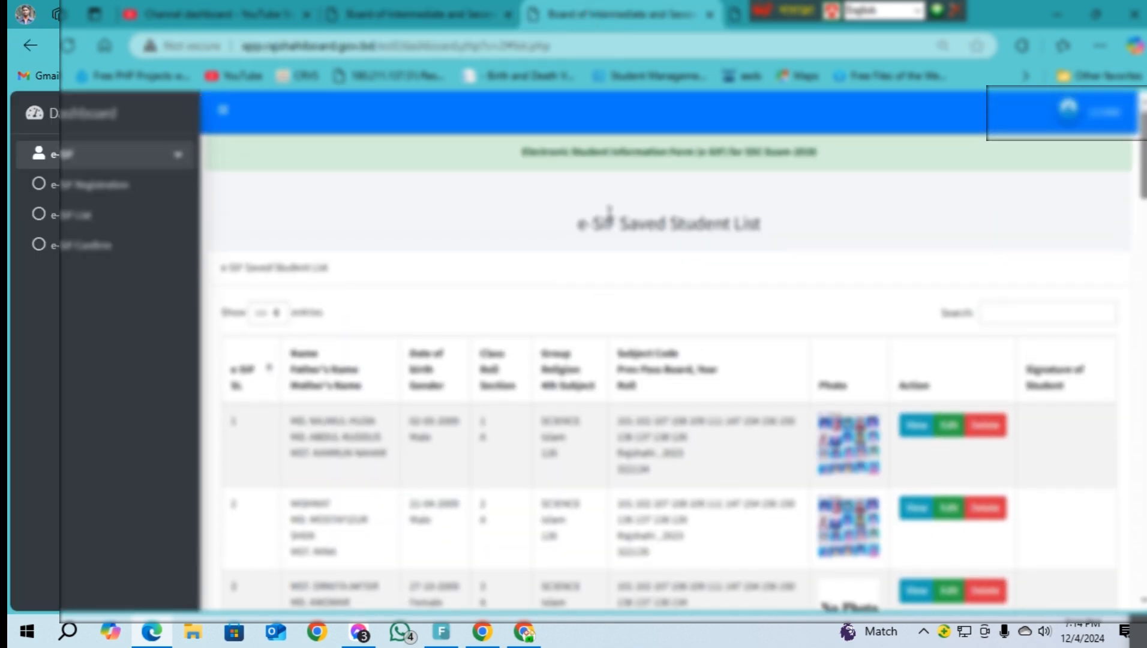